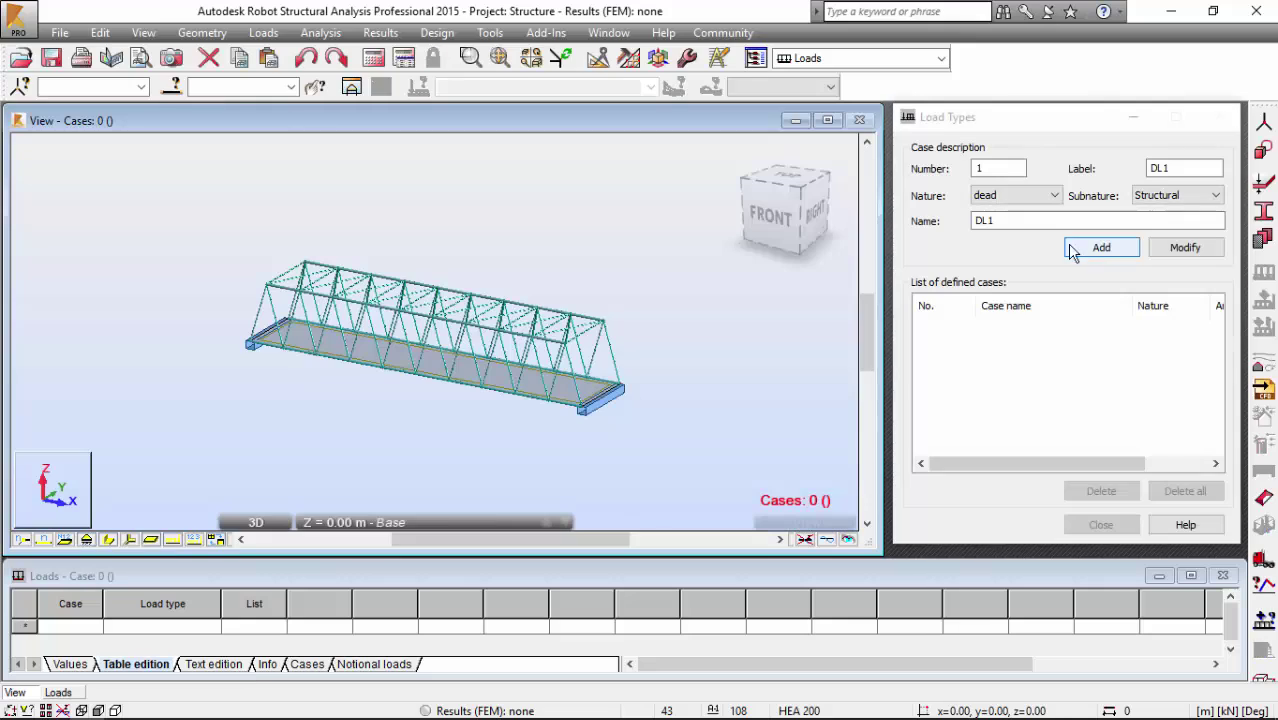
Add the structural dead load case DL1 and the Category A live load cases LL1, LL2 and LL3.
click(1092, 249)
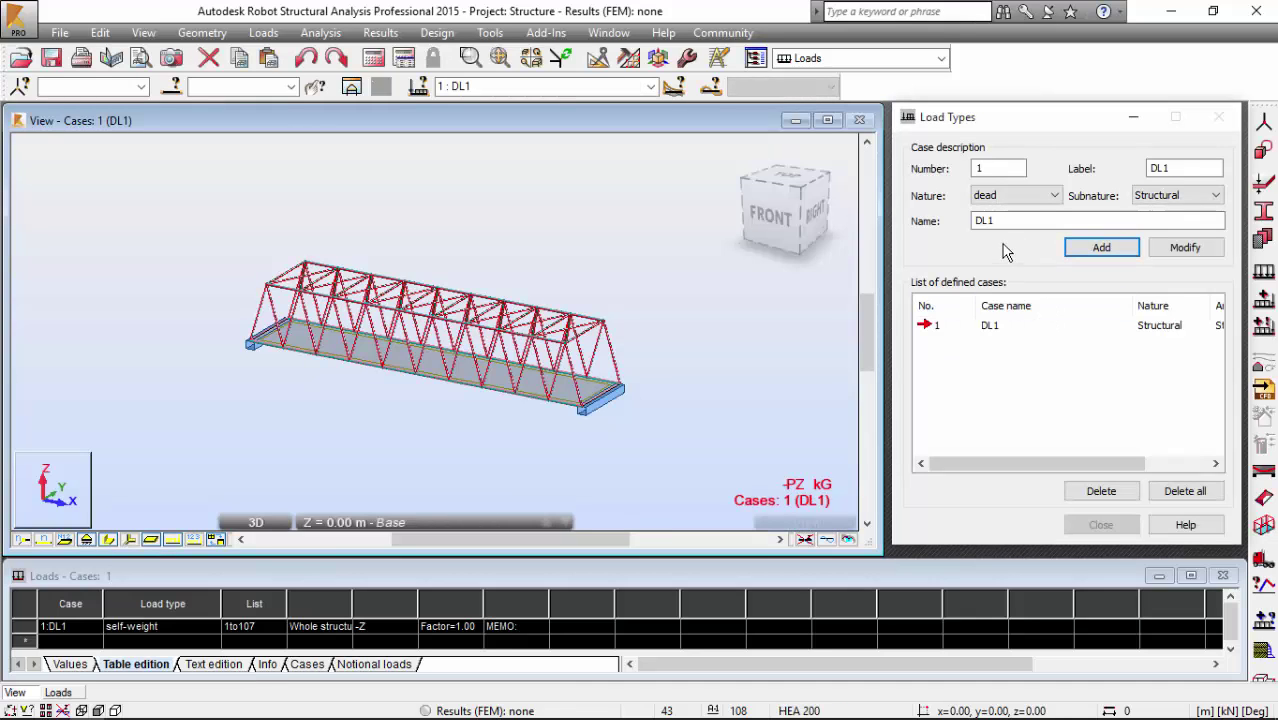
click(1010, 195)
click(1000, 223)
click(1041, 224)
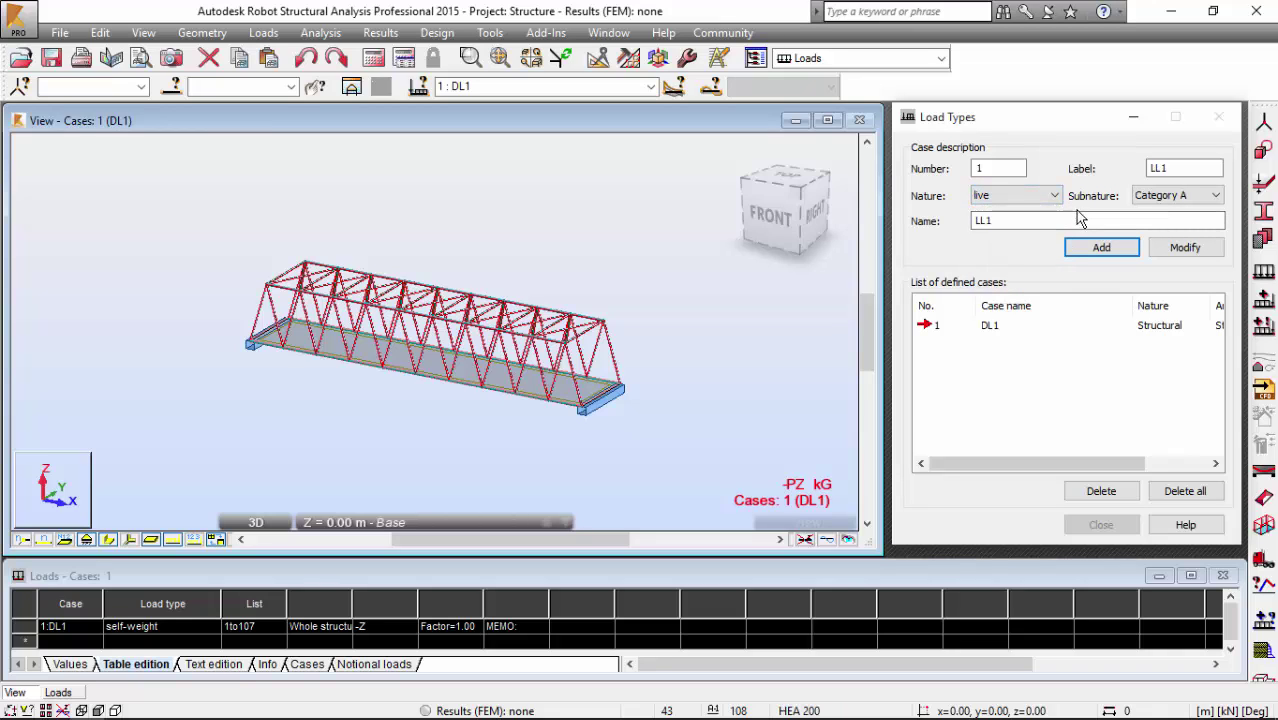
click(1101, 248)
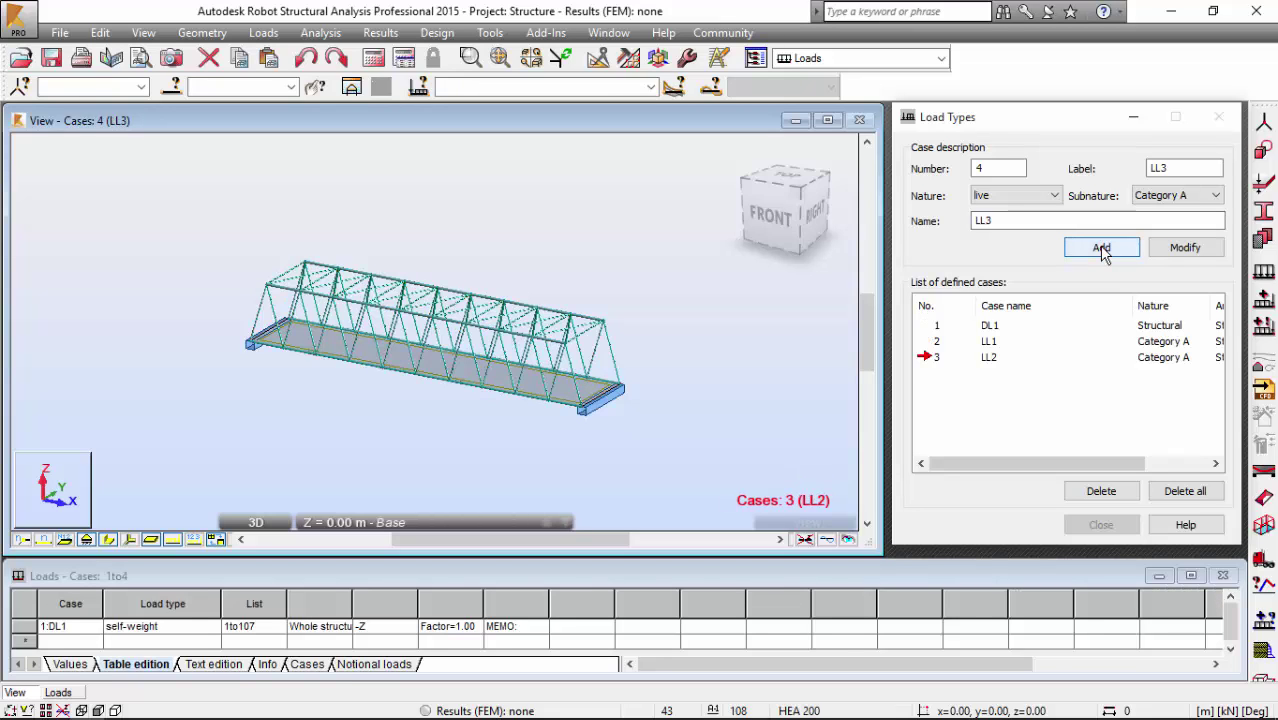
click(1101, 250)
Add two load cases of wind nature, WIND1 and WIND2, to the list of defined cases.
click(1000, 196)
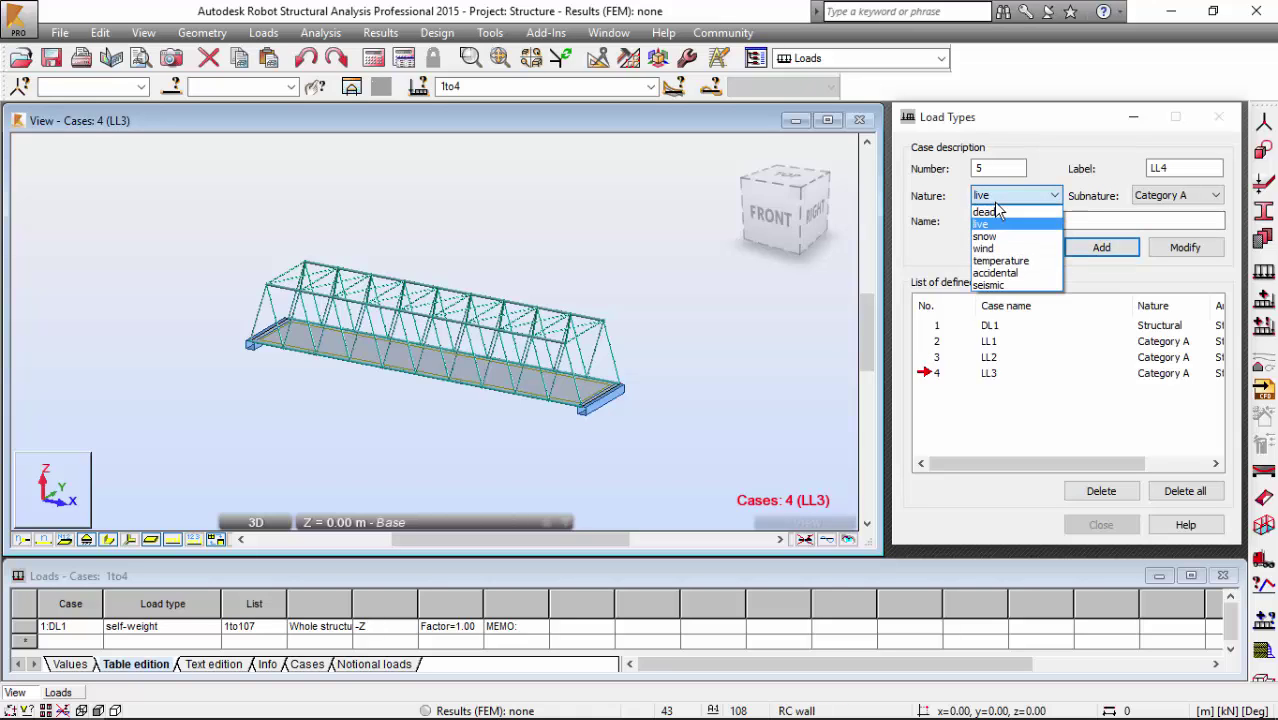
click(999, 248)
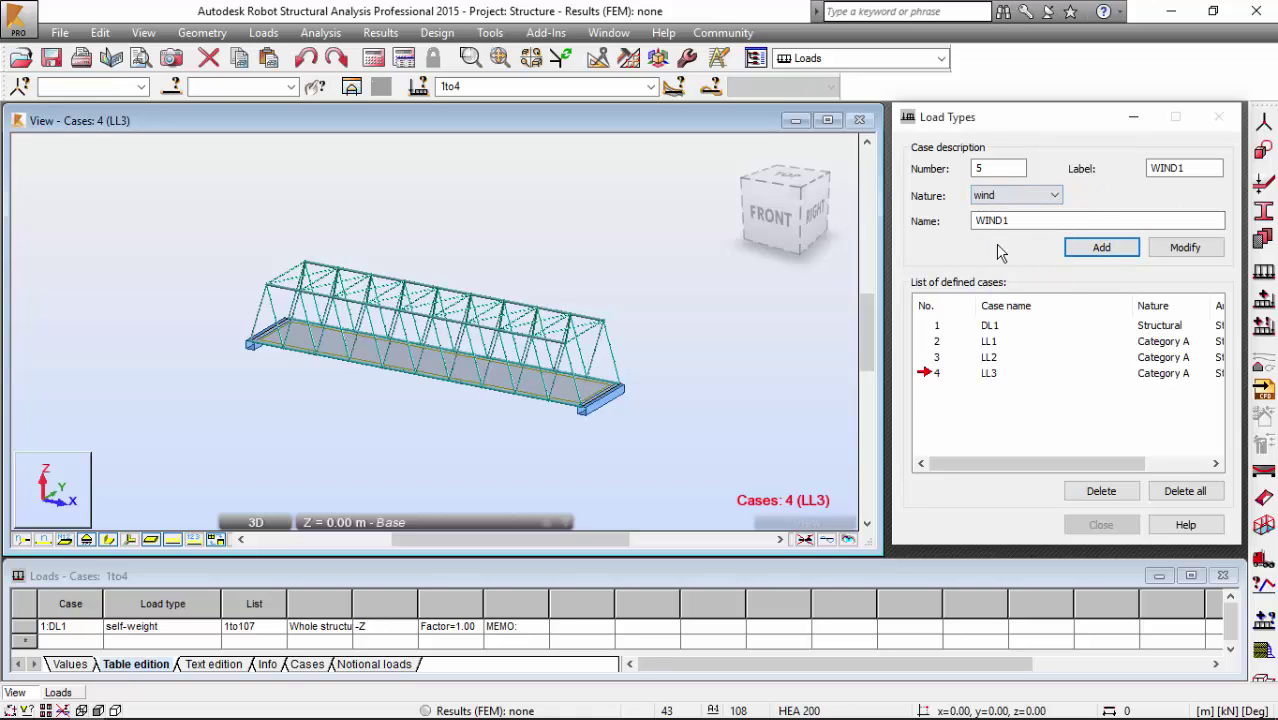
click(1100, 250)
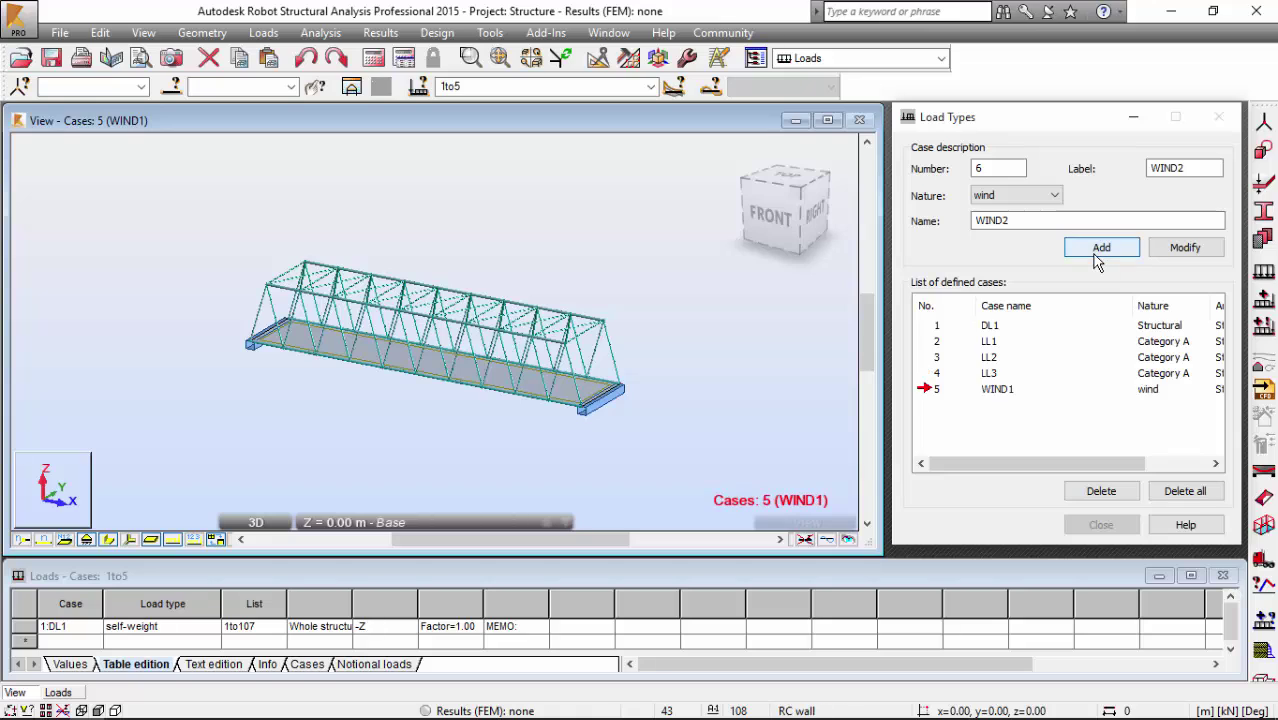
click(1096, 258)
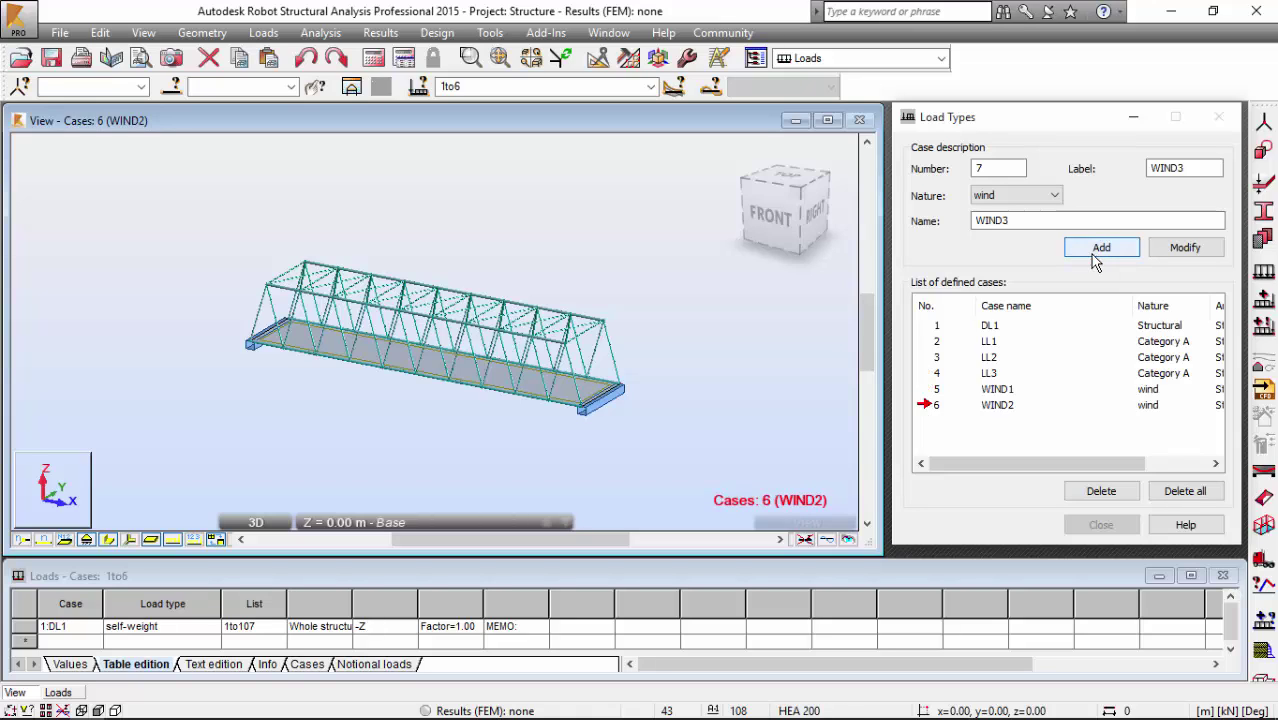
Apply a uniform planar surface load of -2.5 kPa in global Z to panel 1 in load case LL1.
click(652, 87)
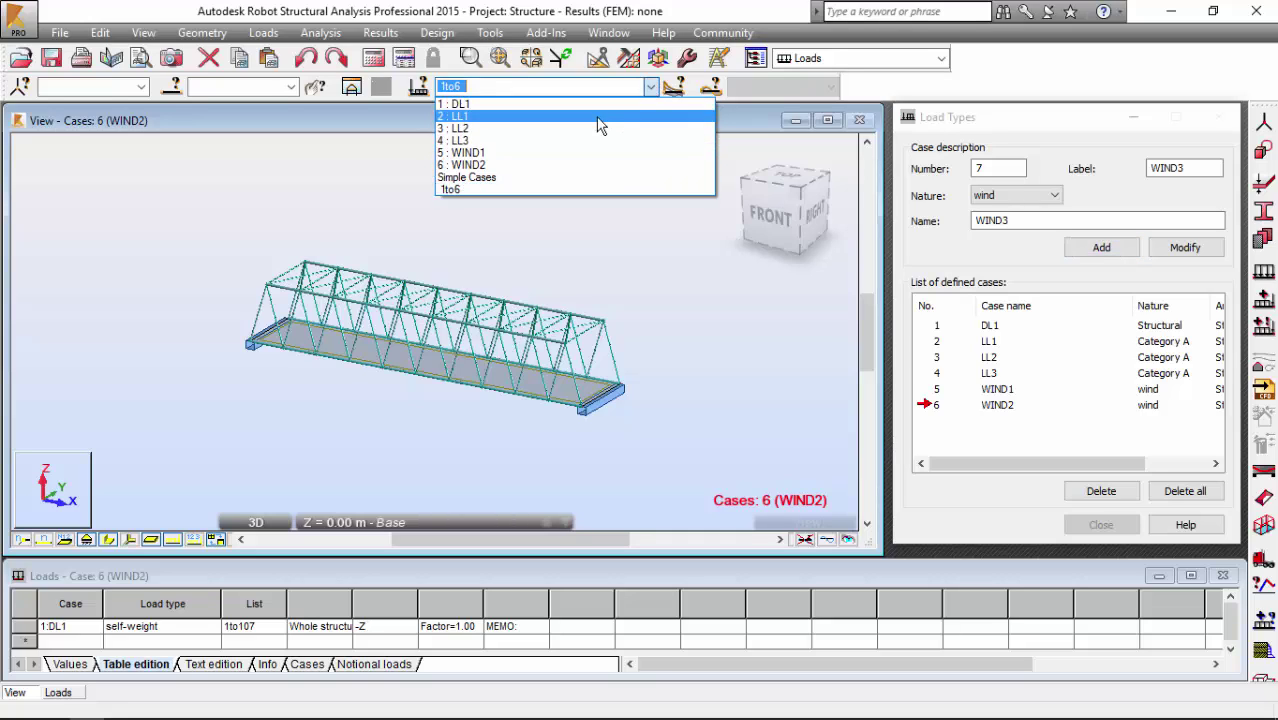
click(600, 116)
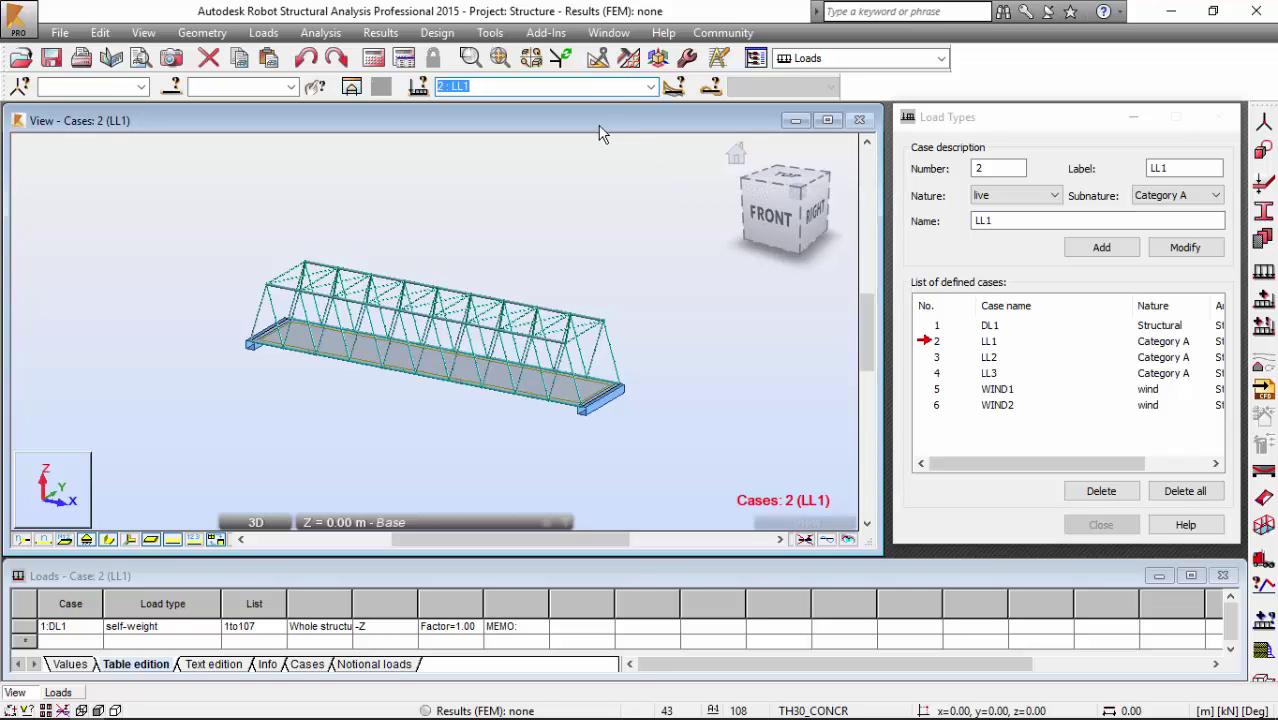
click(1263, 299)
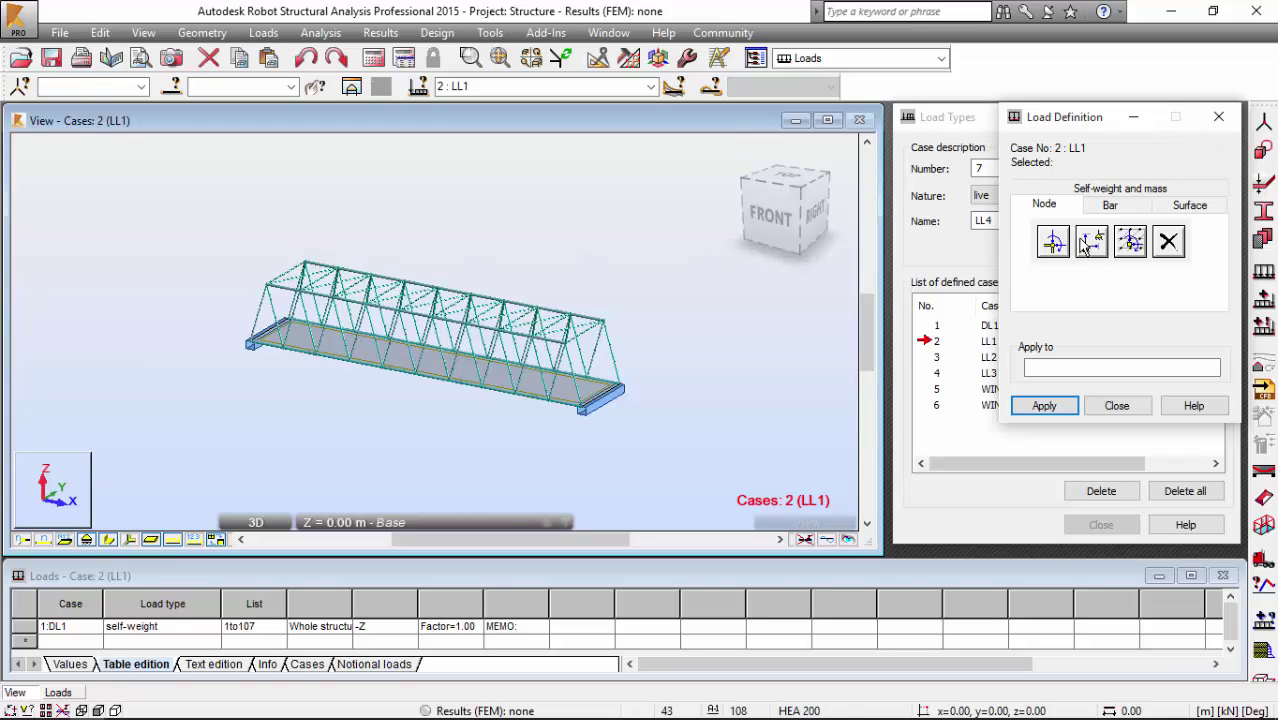
click(1189, 205)
click(1052, 240)
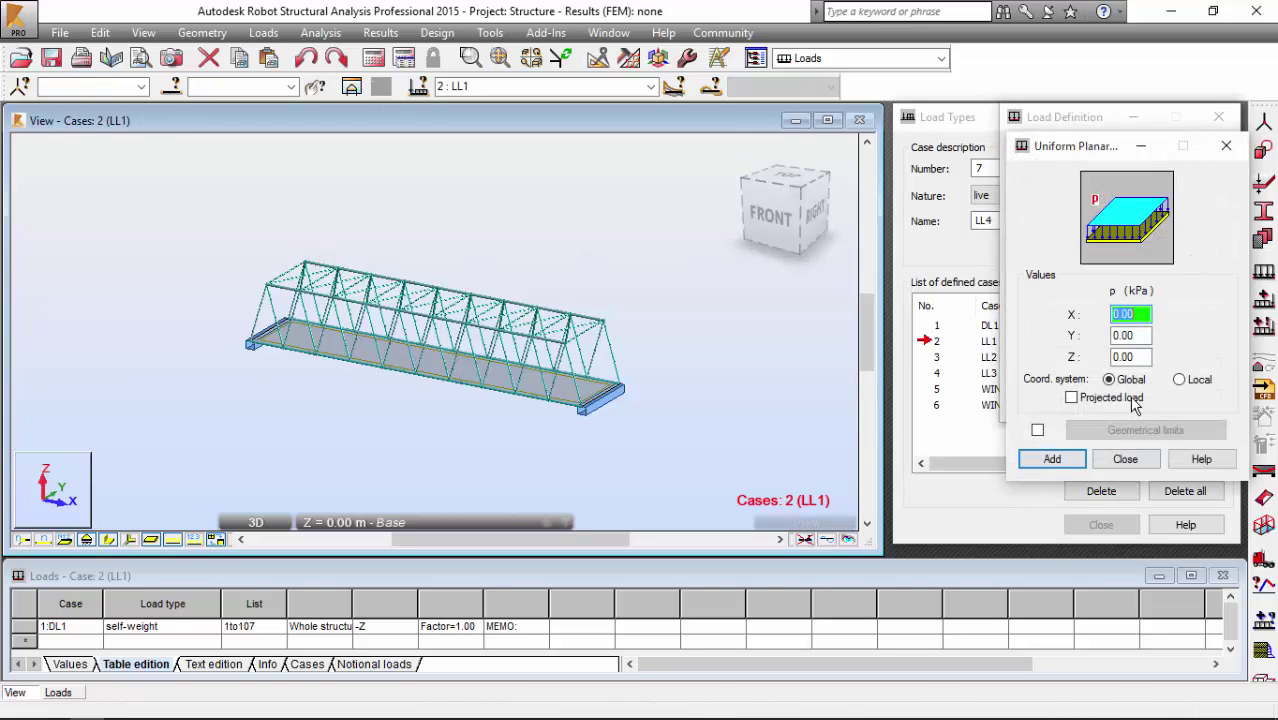
click(1128, 357)
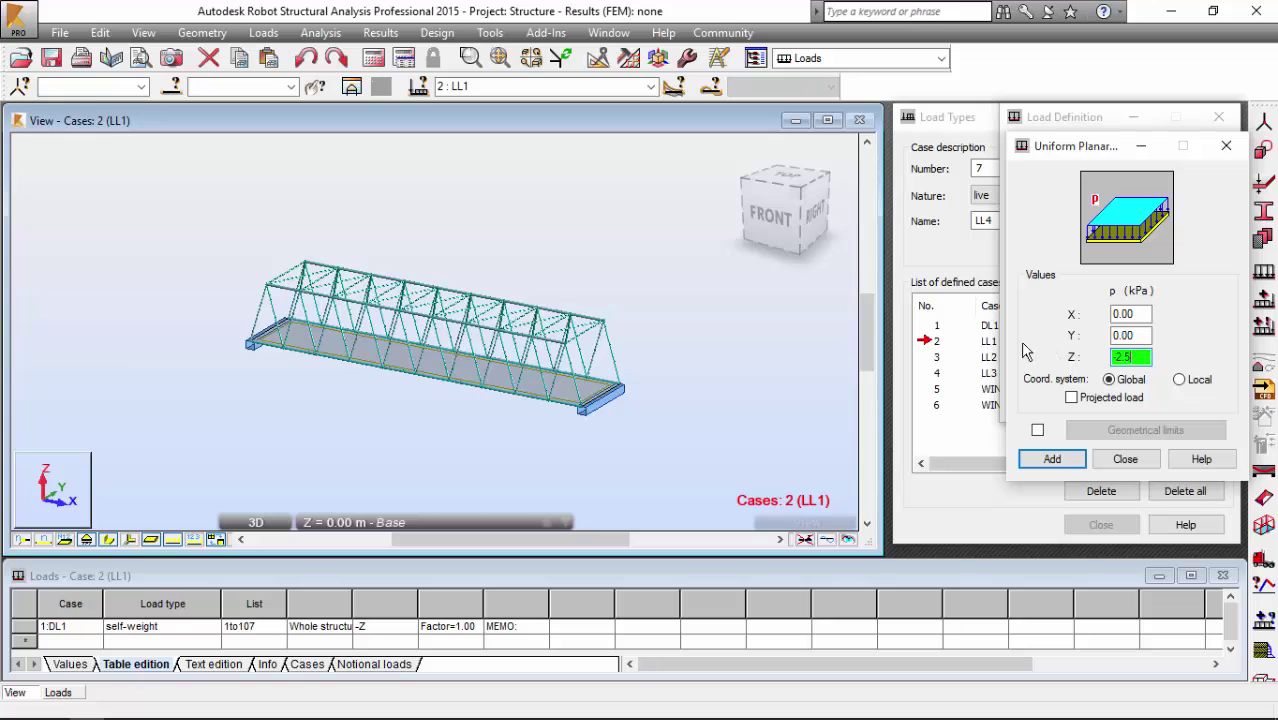
click(1040, 462)
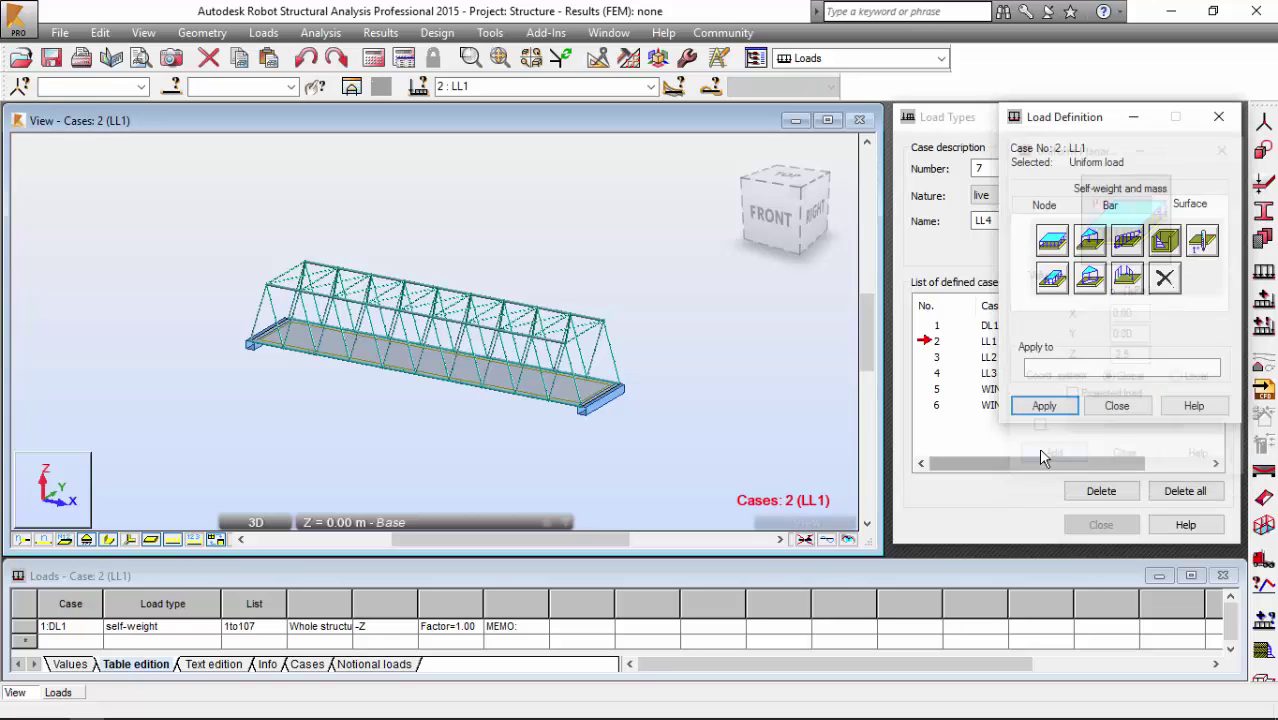
click(1056, 367)
text(1)
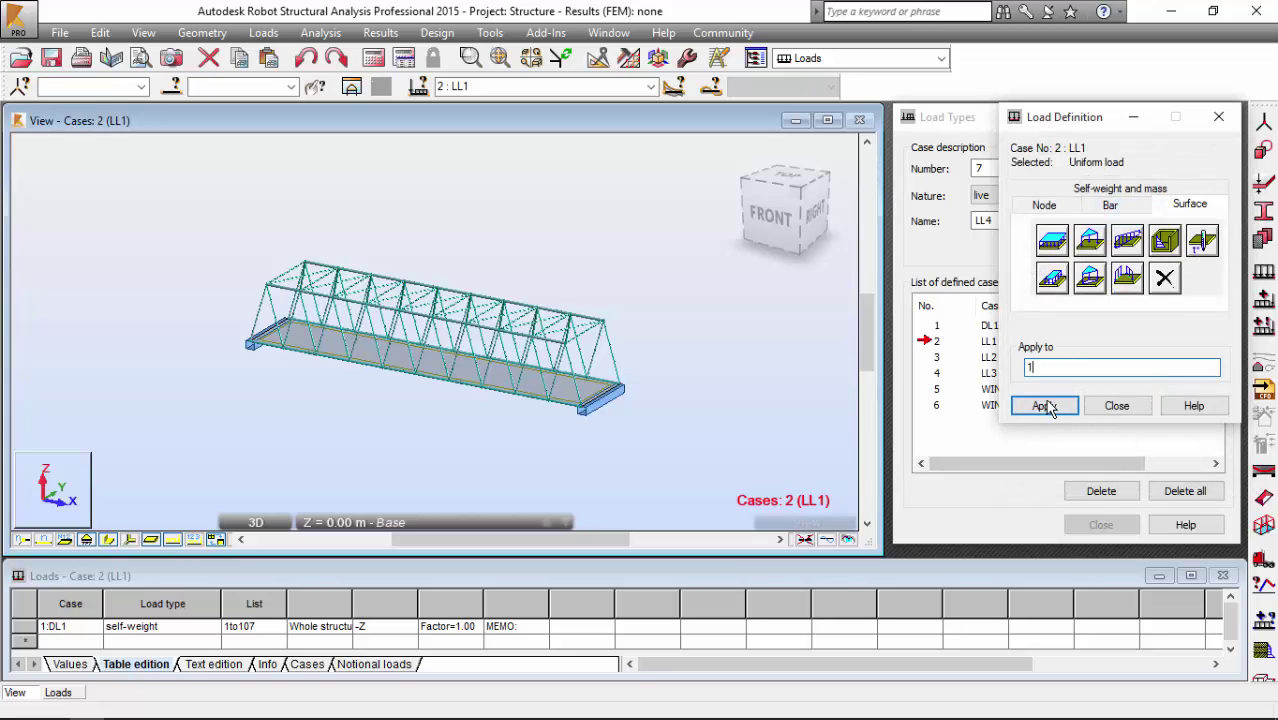
click(1044, 405)
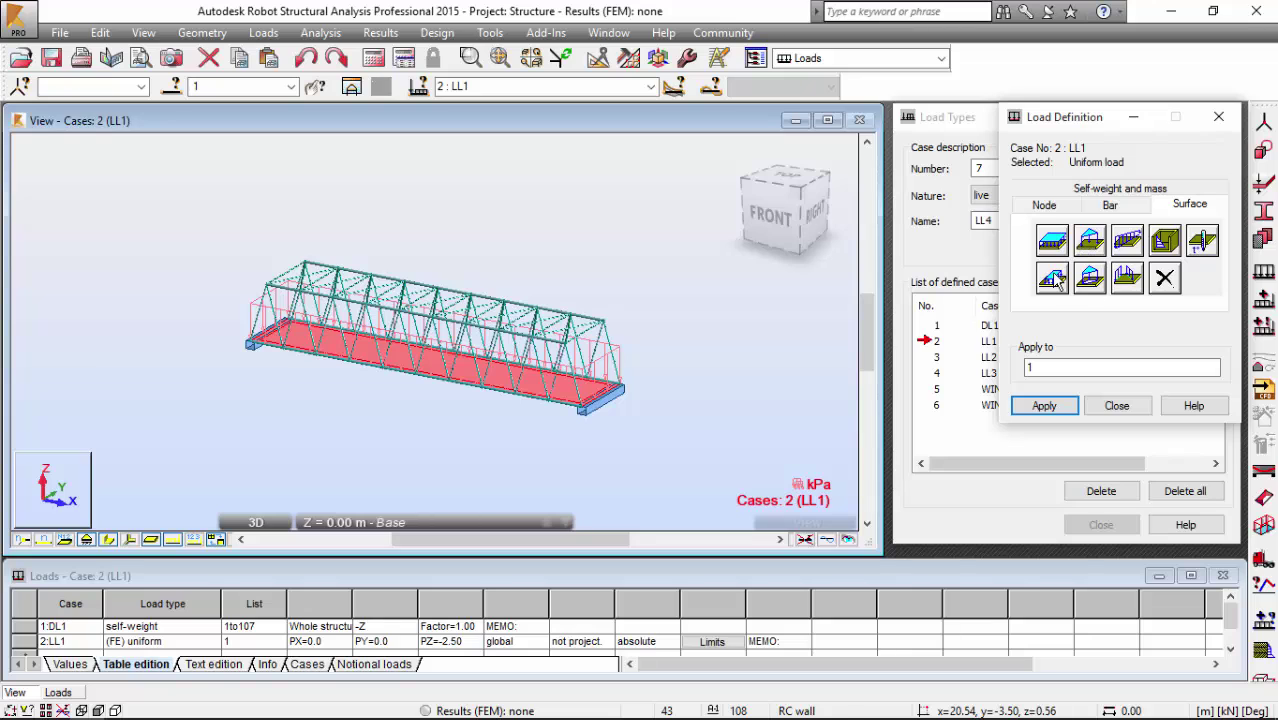
Make LL2 the active load case and set up a uniform planar load on contour of -2 kPa in global Z.
click(1054, 280)
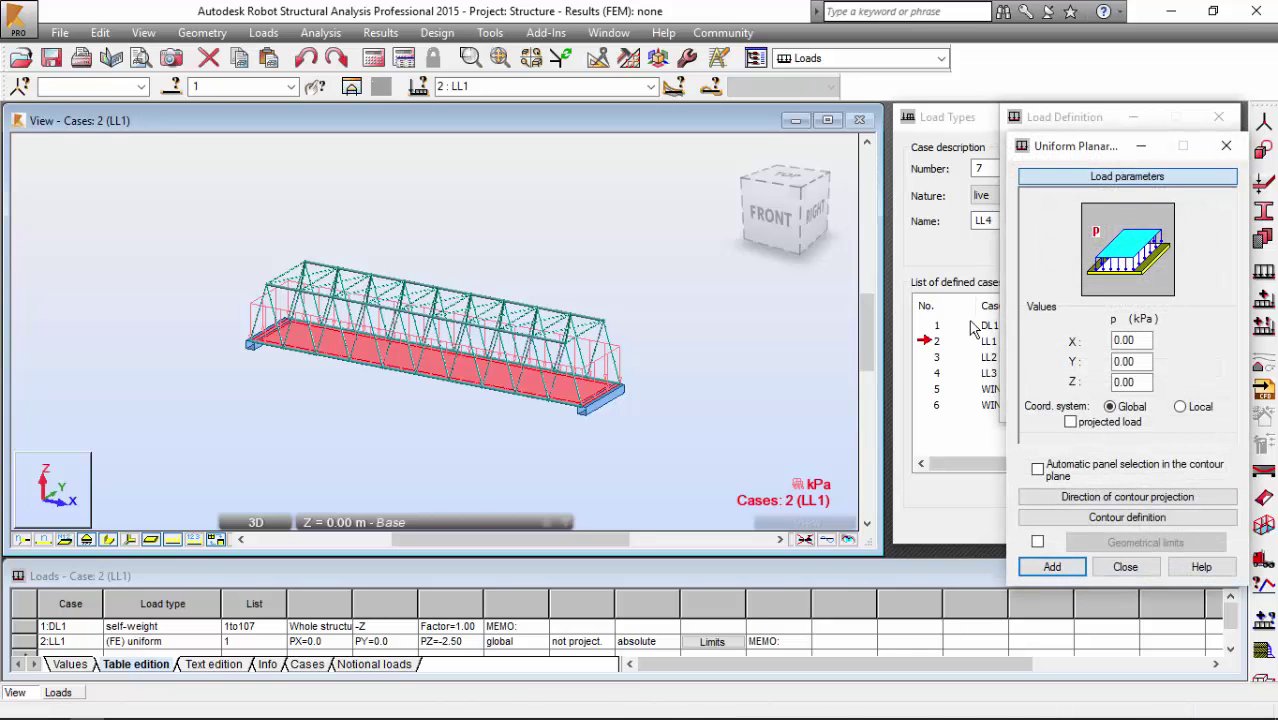
click(500, 86)
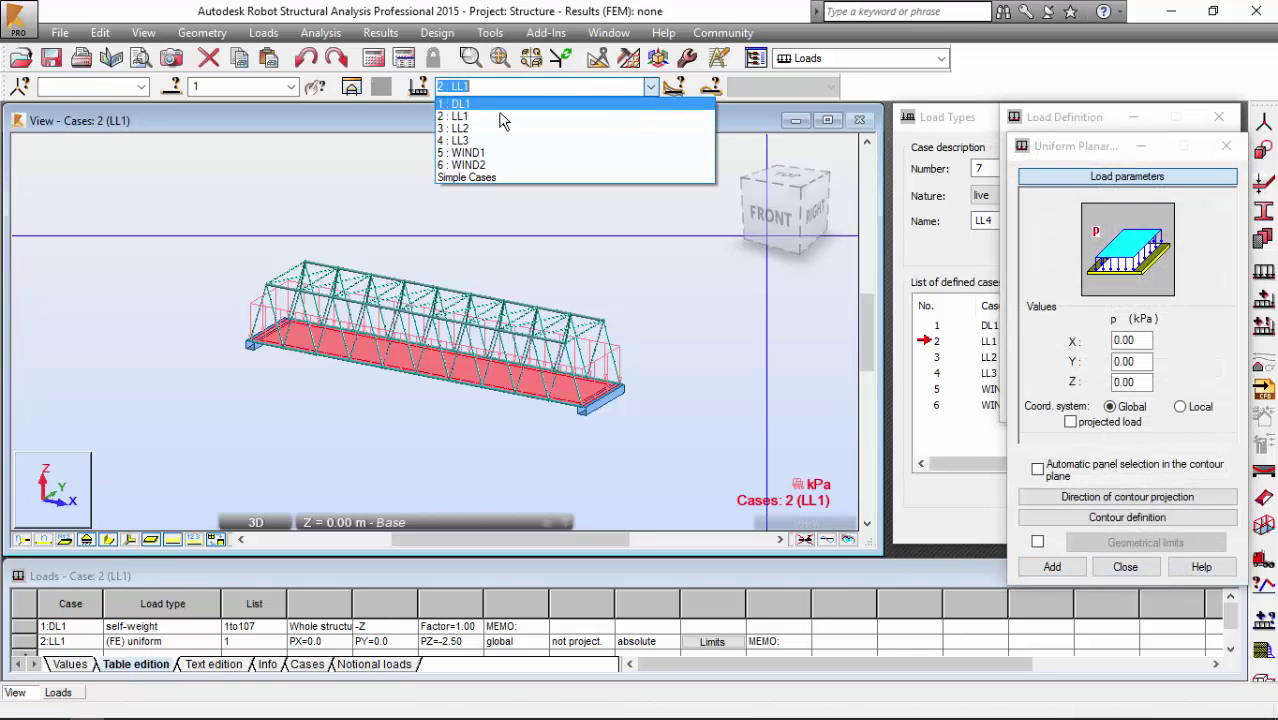
click(458, 128)
click(1226, 146)
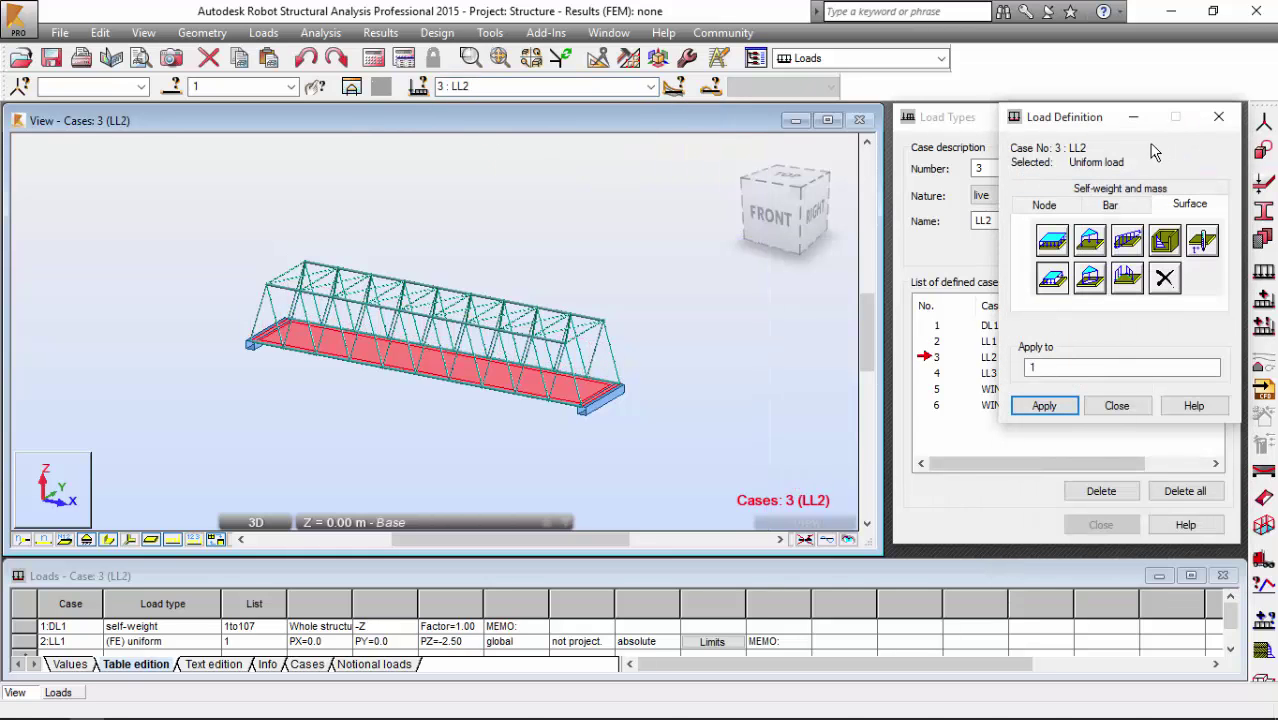
click(1053, 279)
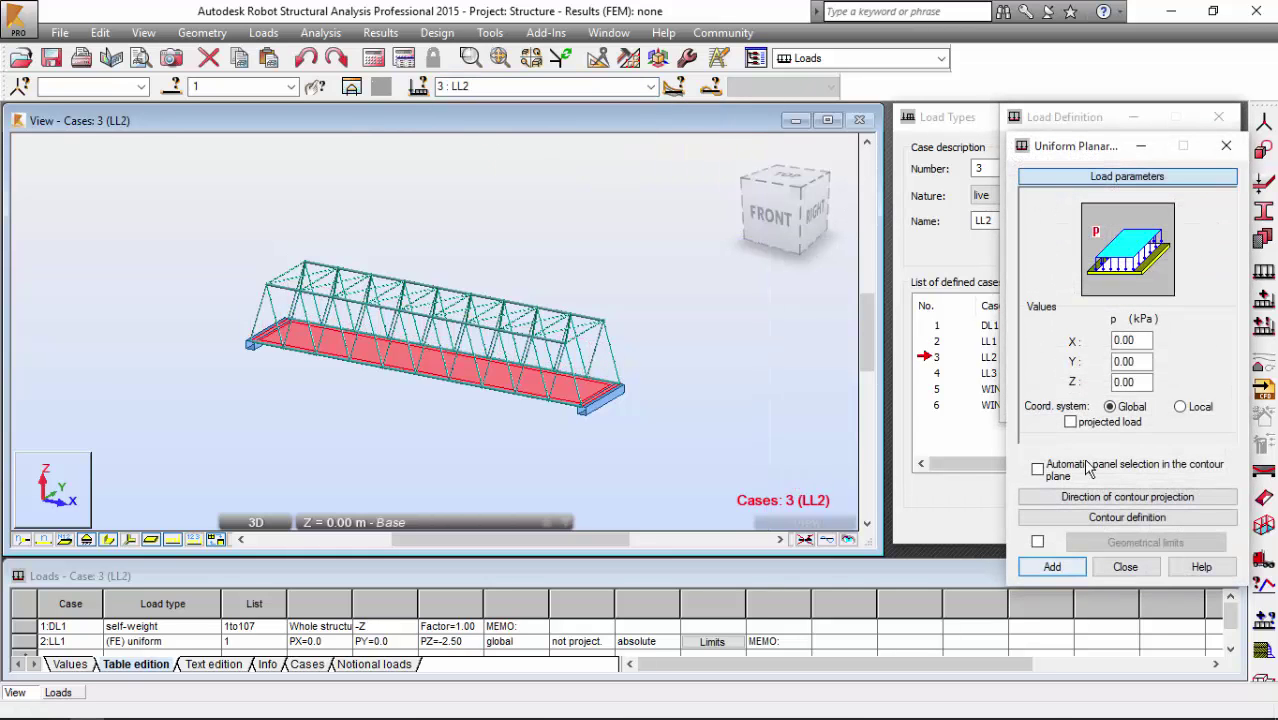
click(1227, 148)
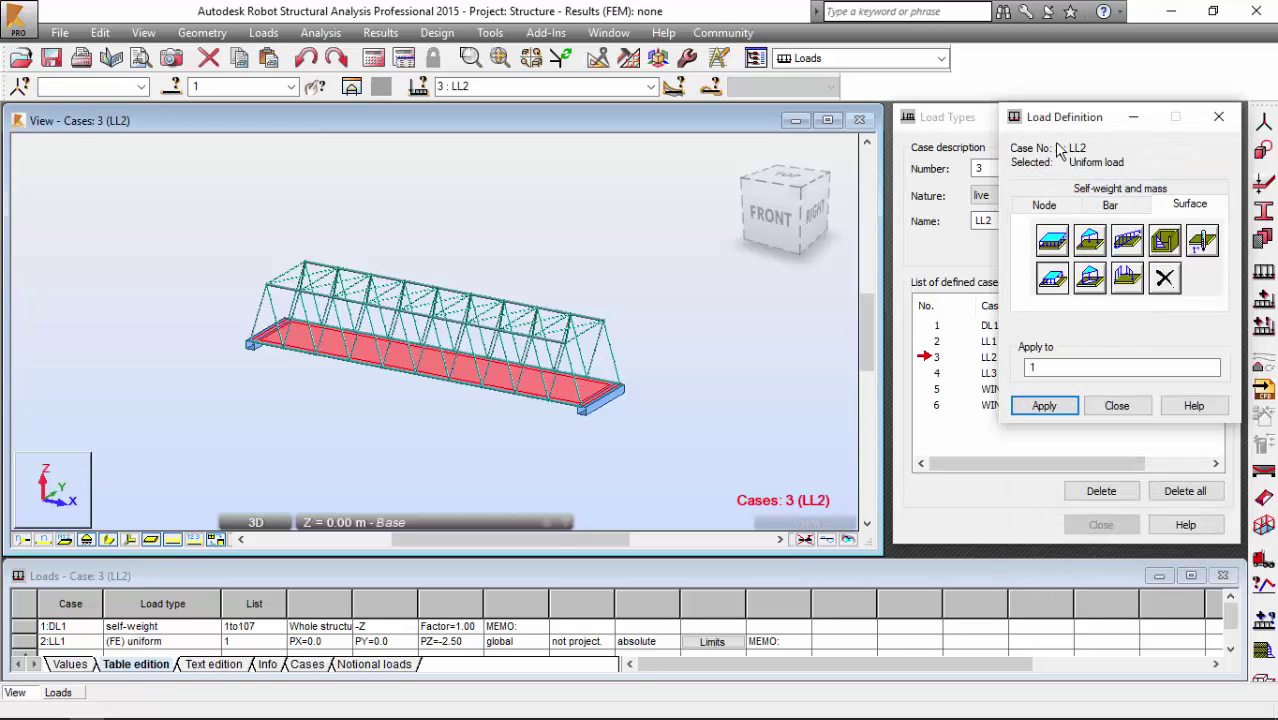
click(1053, 281)
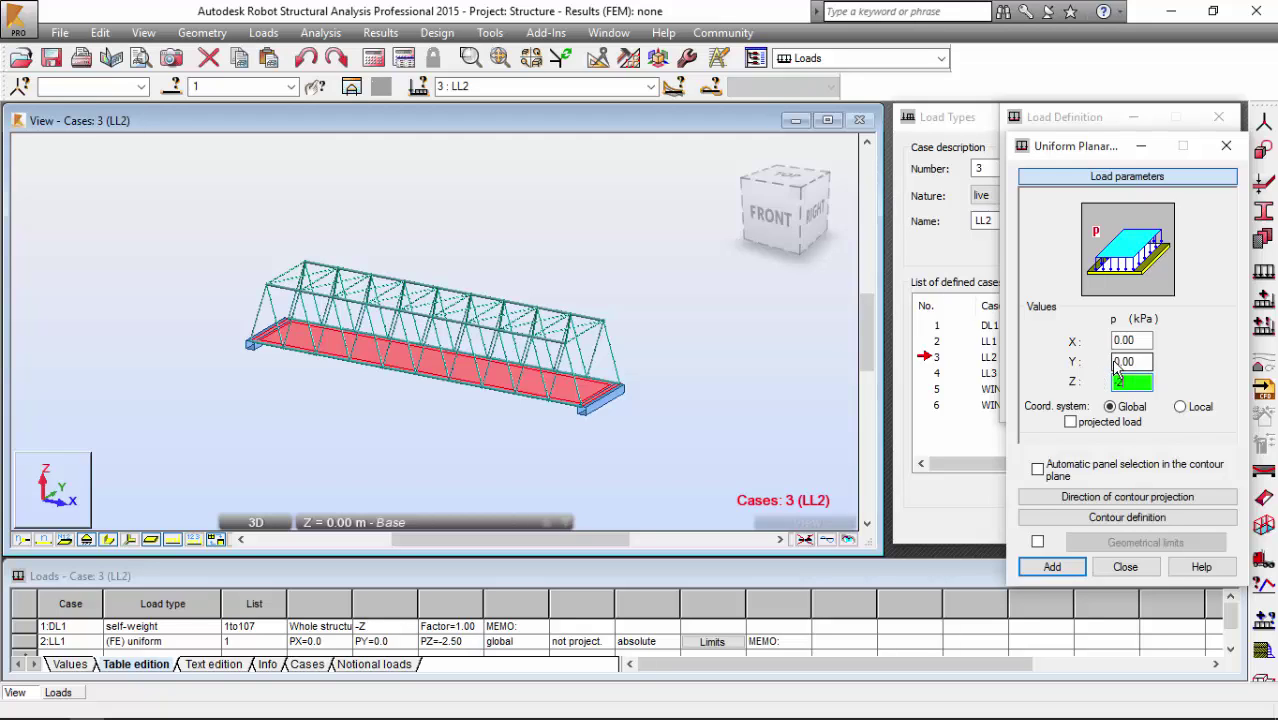
Define the load contour with the points 0,0,0; 30,0,0; 30,1.5,0 and 0,1.5,0.
click(1138, 517)
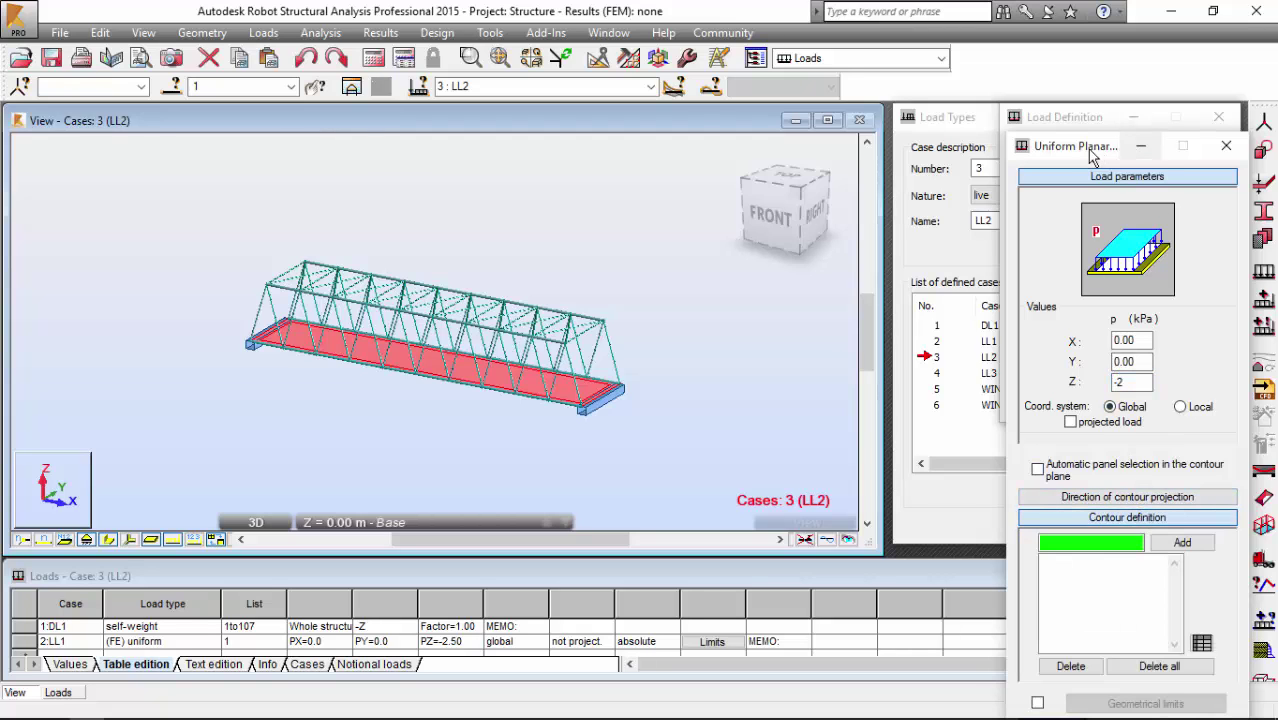
drag(1090, 150, 1077, 63)
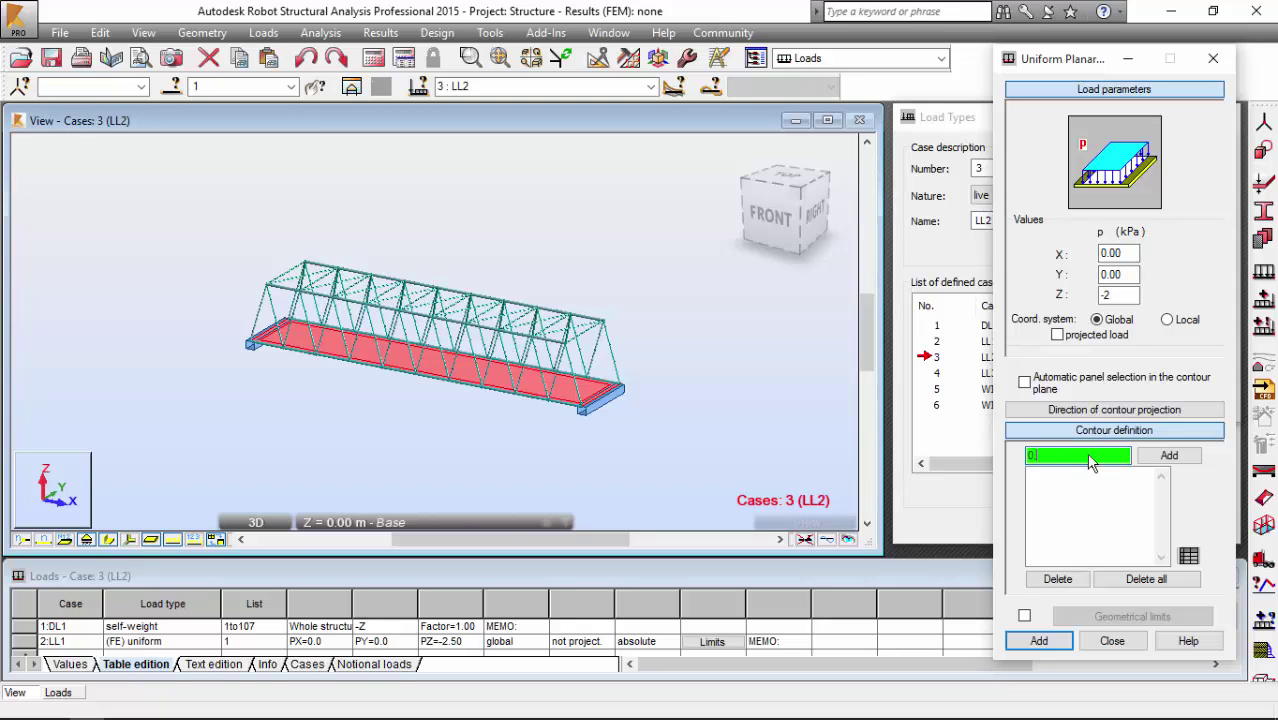
text(,0,0)
click(1169, 456)
click(1040, 457)
click(1166, 457)
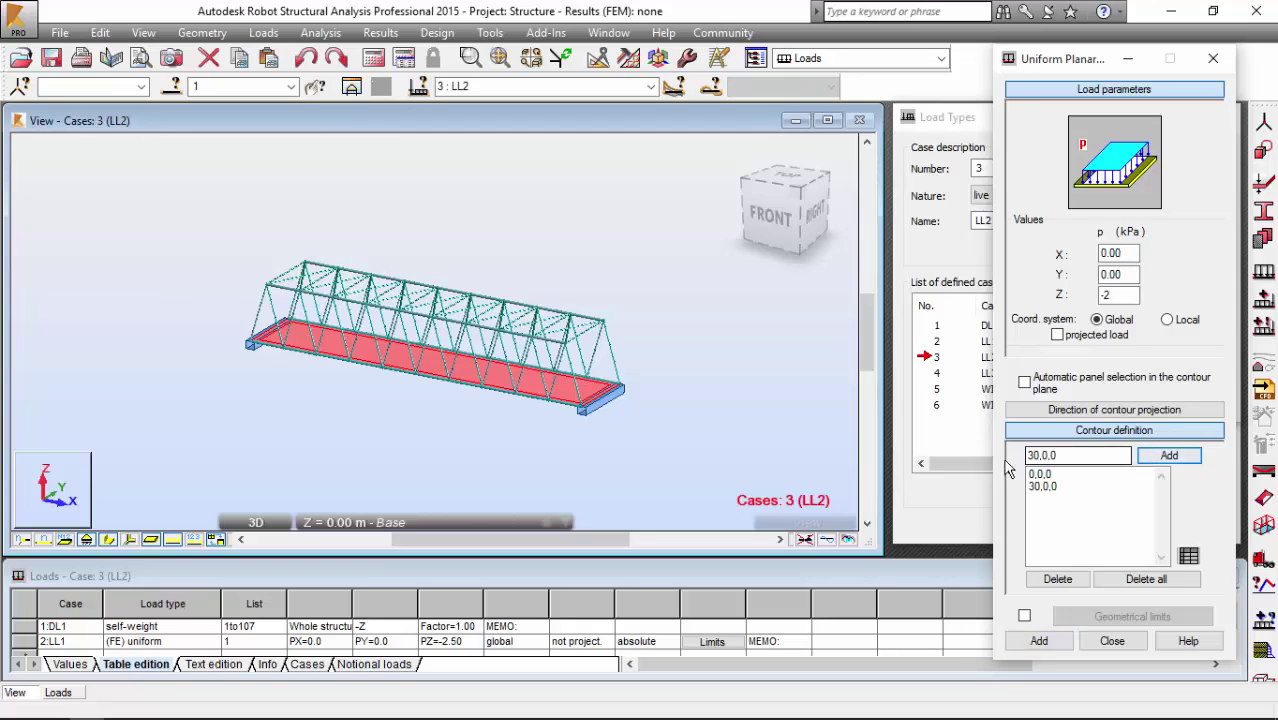
click(1088, 458)
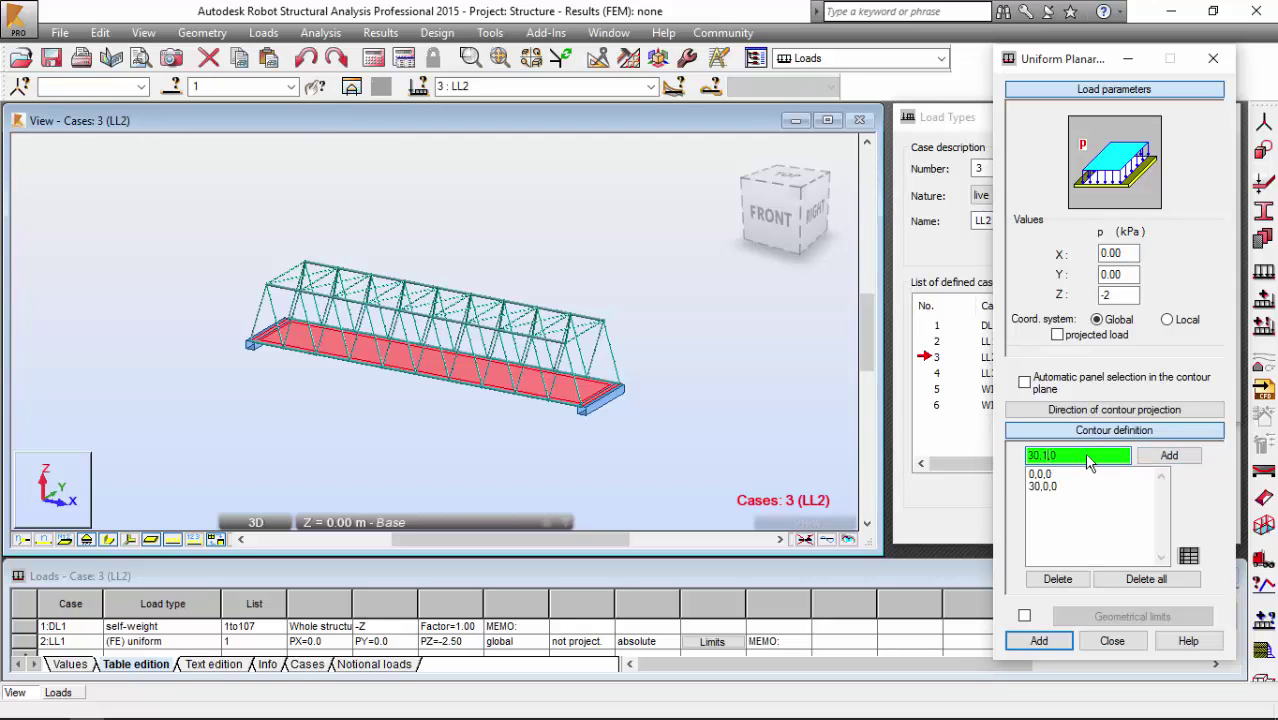
text(.5)
click(1168, 457)
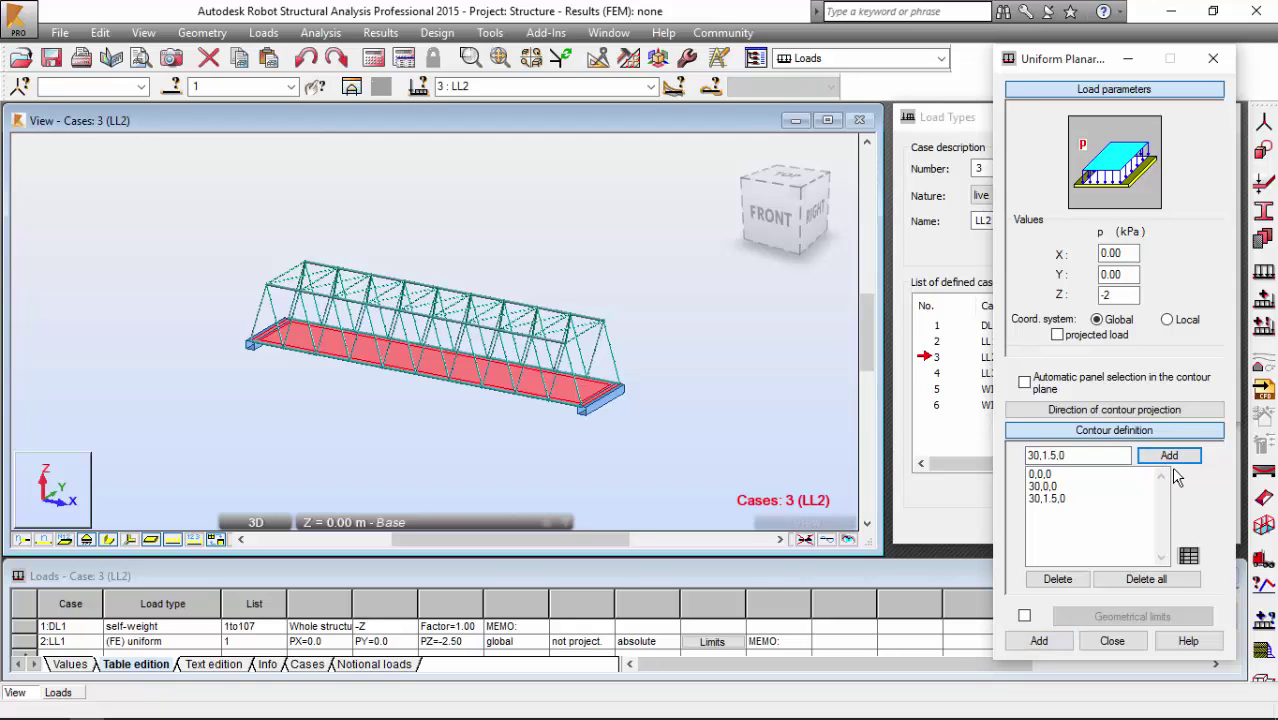
click(1046, 457)
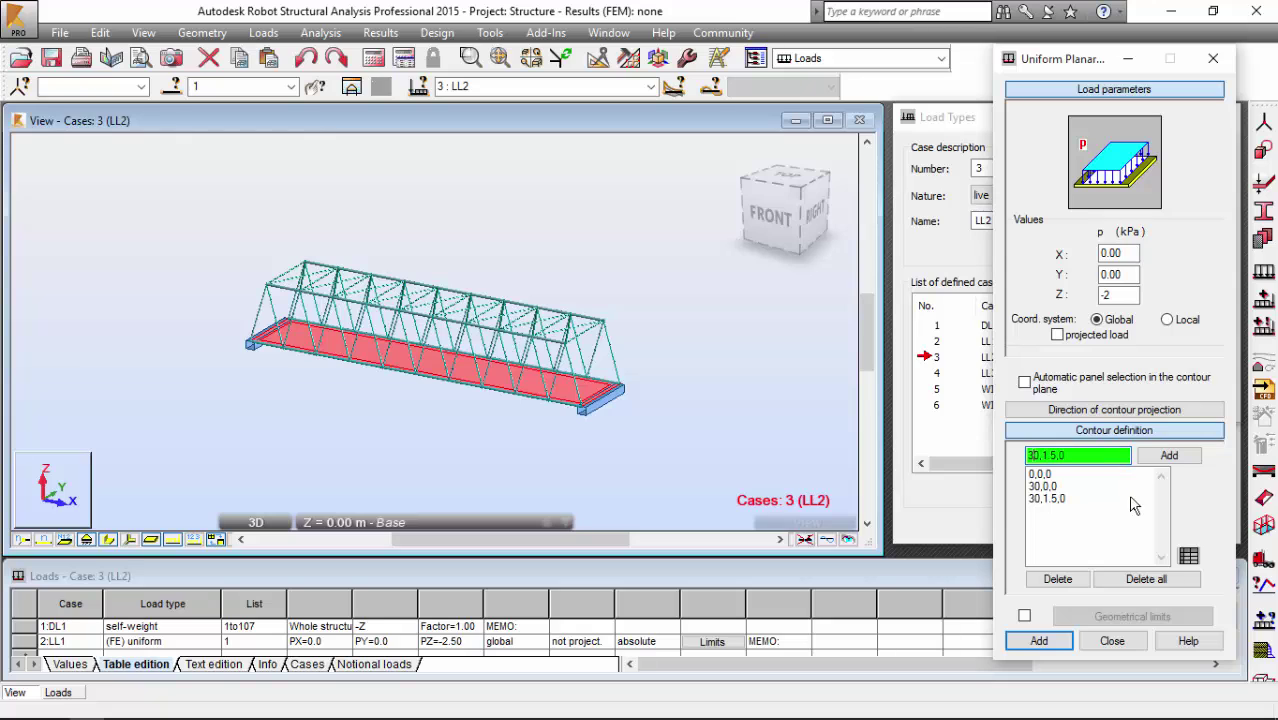
click(1153, 461)
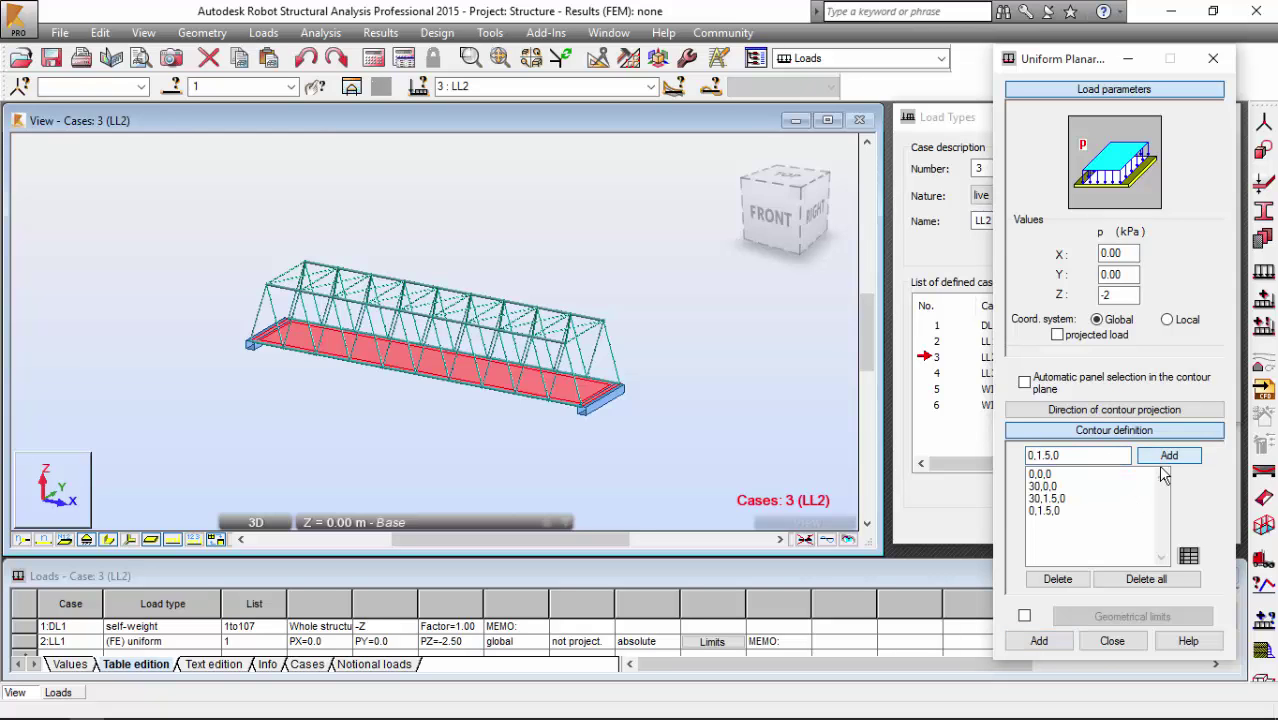
Apply the contour load to panel 1 in load case LL2 and clear the panel selection.
click(1063, 647)
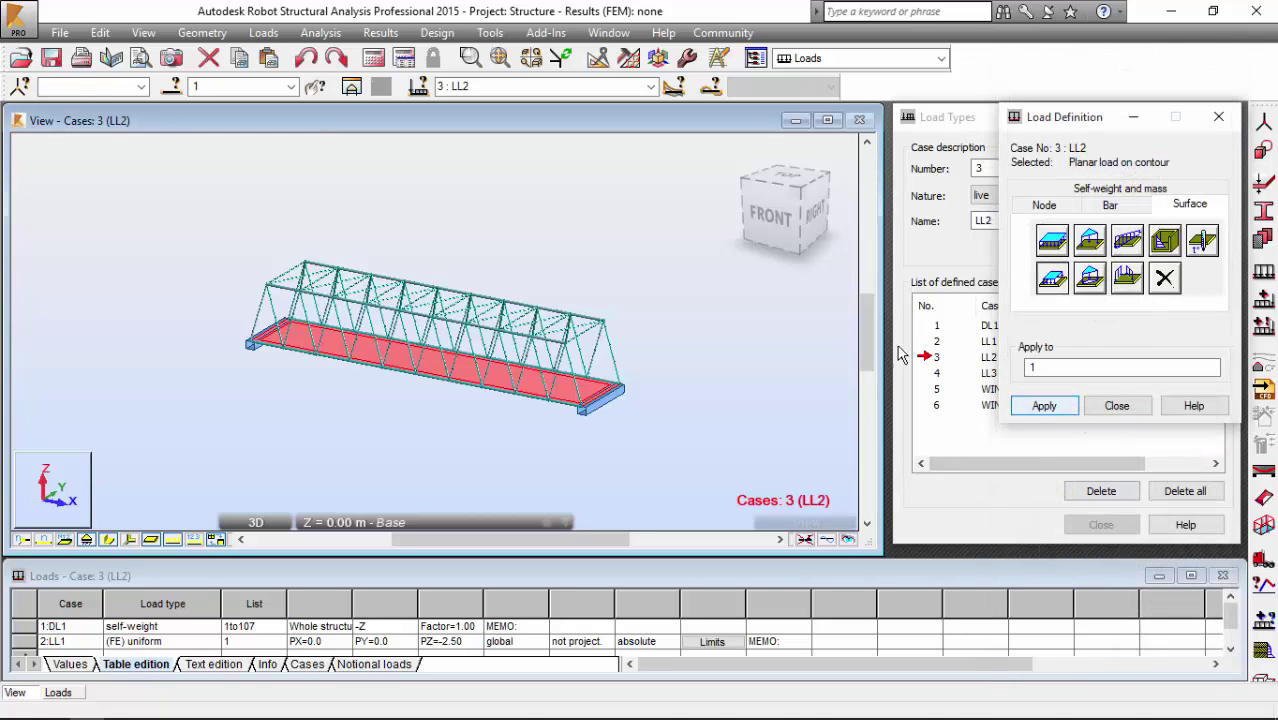
click(1044, 405)
scroll(325, 346, up, 3)
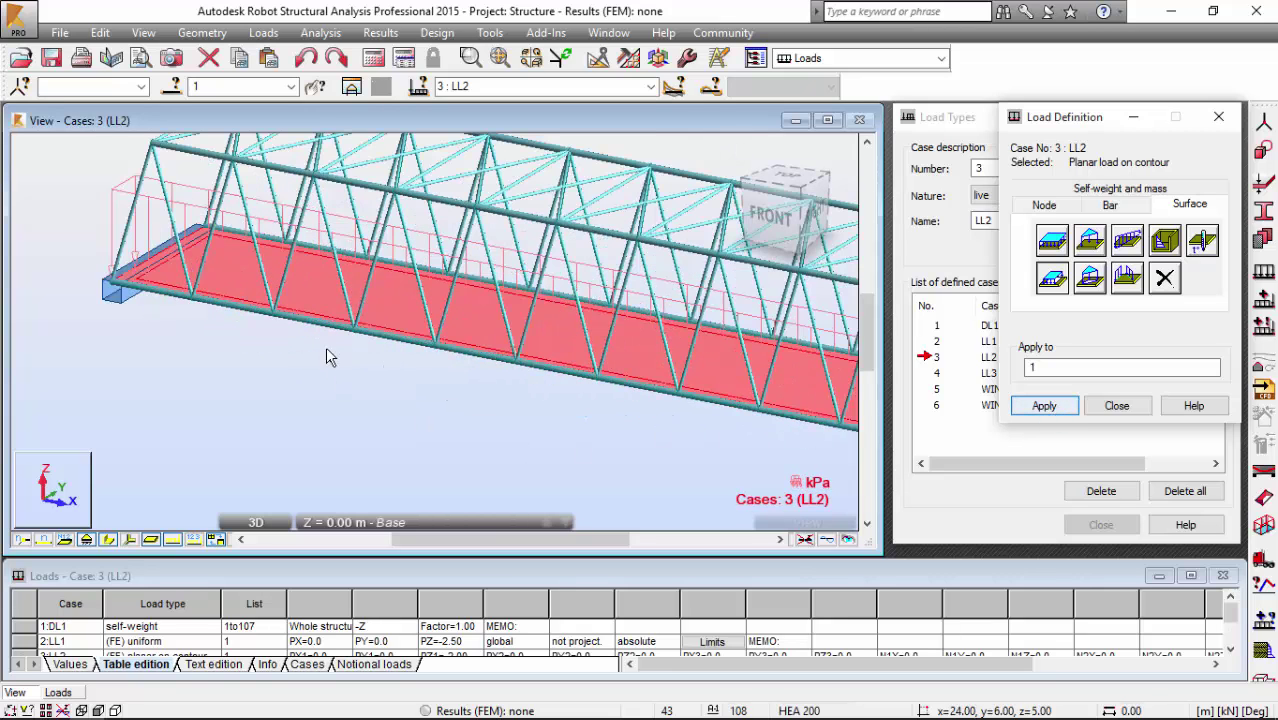
shift+middle_drag(362, 333, 434, 367)
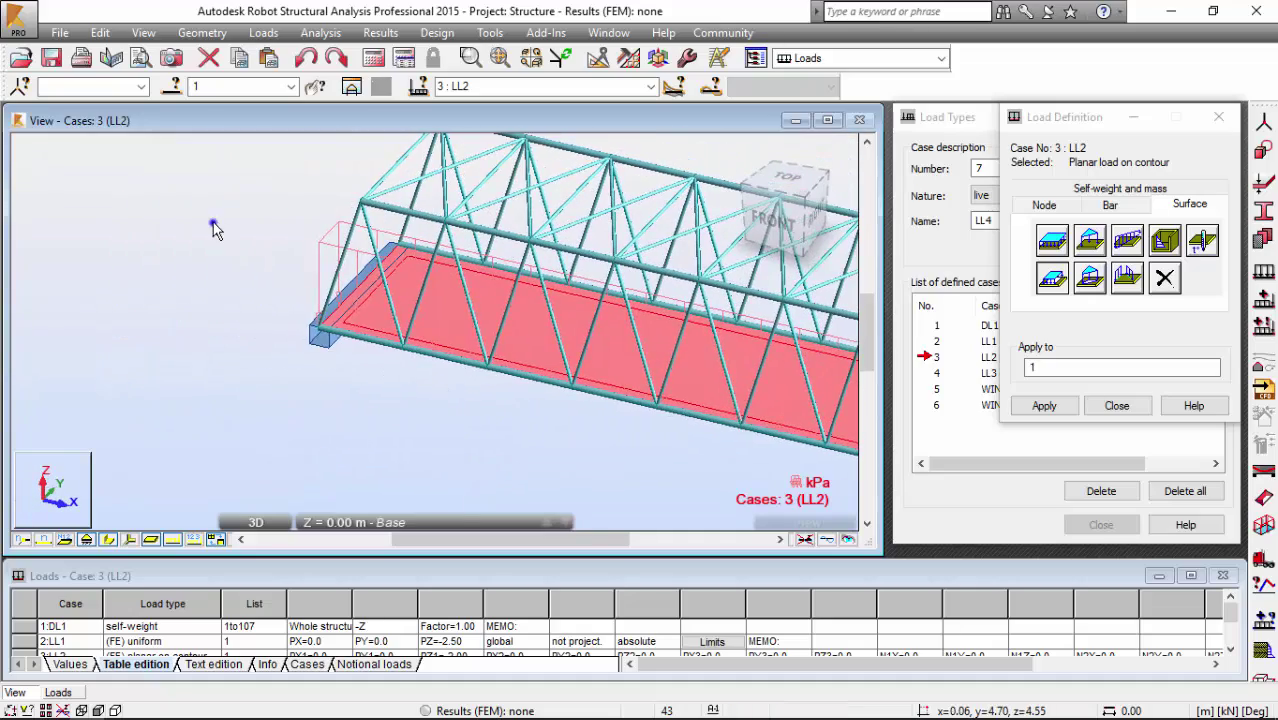
right_click(213, 222)
click(180, 252)
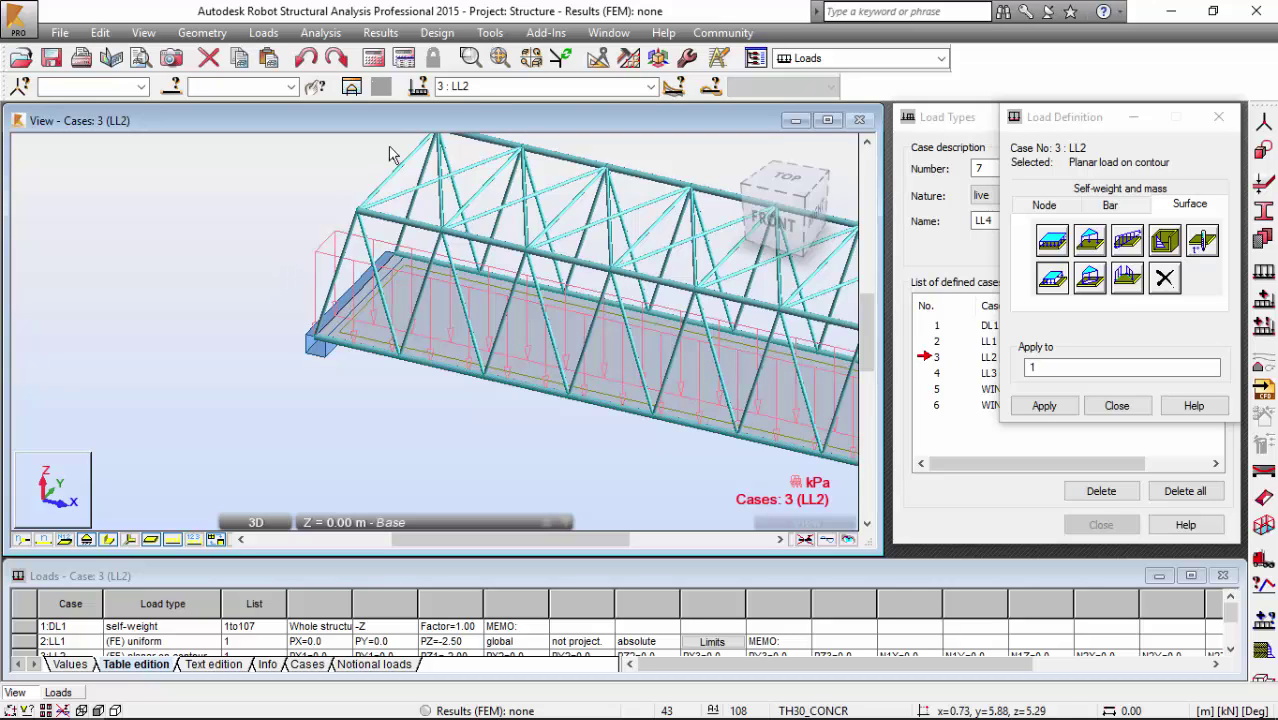
Make LL3 the active load case and start a uniform planar load on contour, keeping -2 kPa in global Z.
click(650, 87)
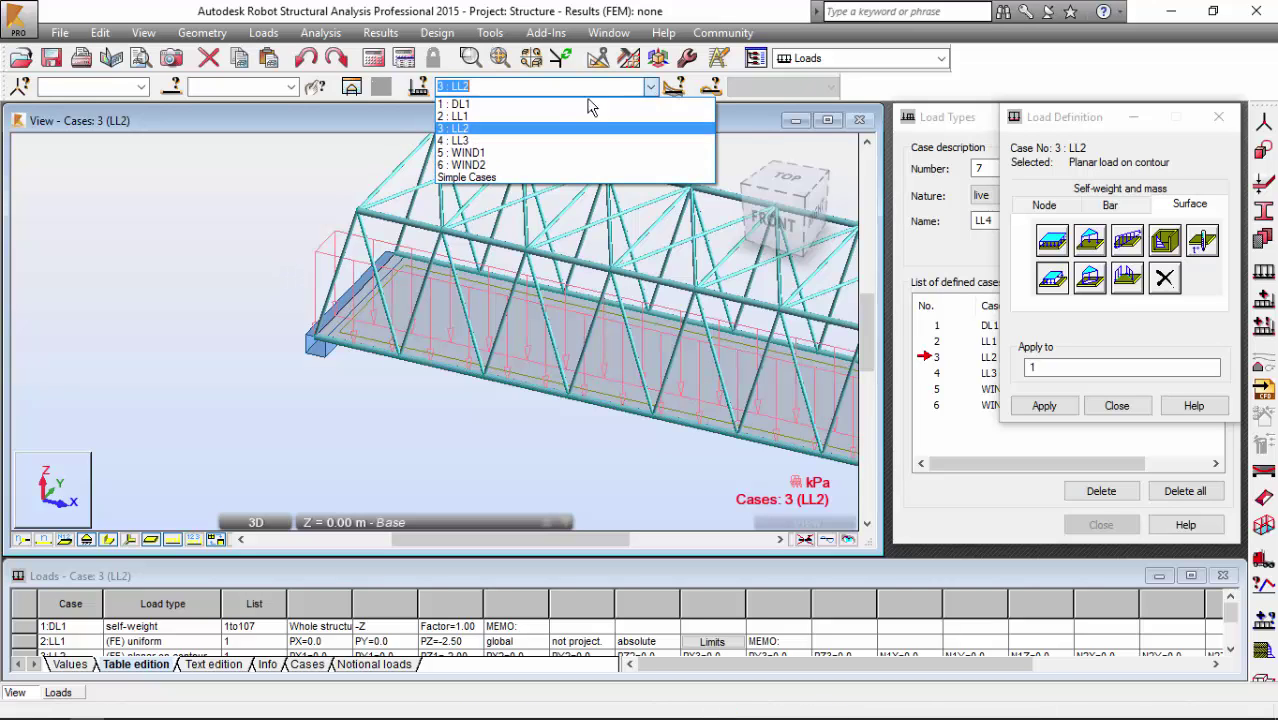
click(503, 145)
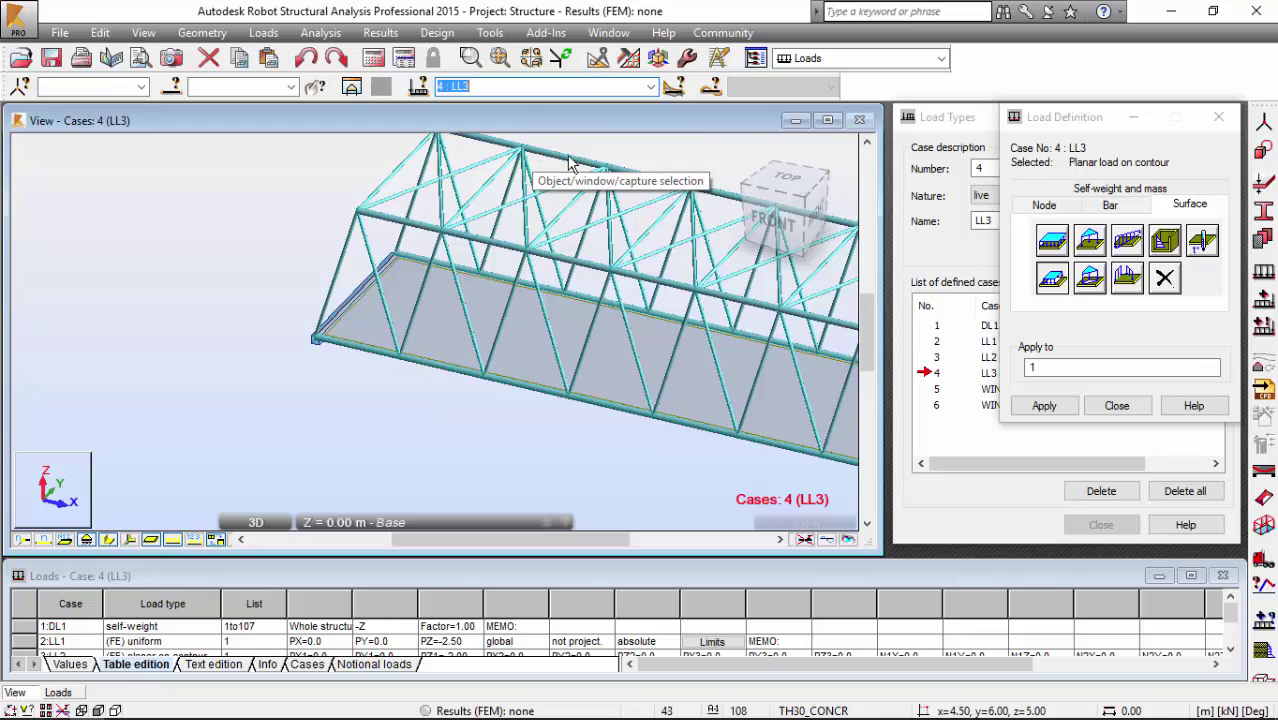
click(1052, 279)
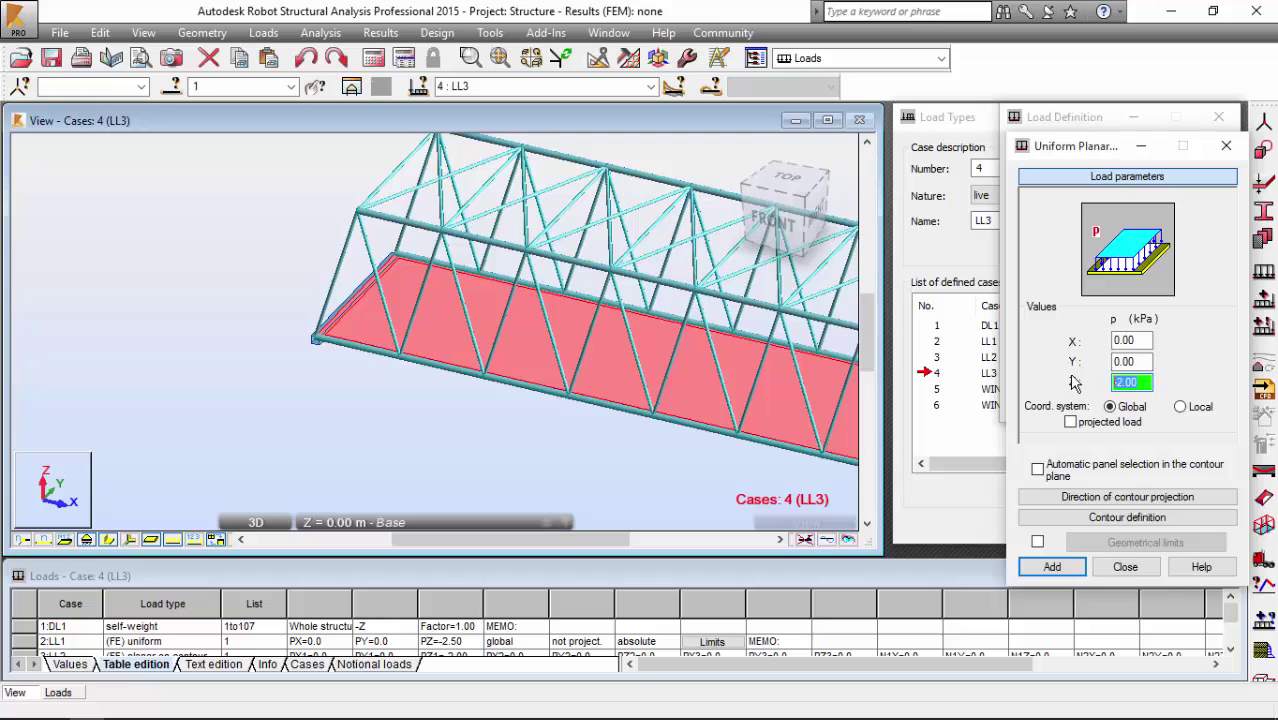
Define the load contour with the points 0,4.5,0; 30,4.5,0; 30,6,0 and the remaining corner that completes the rectangular strip.
click(1073, 517)
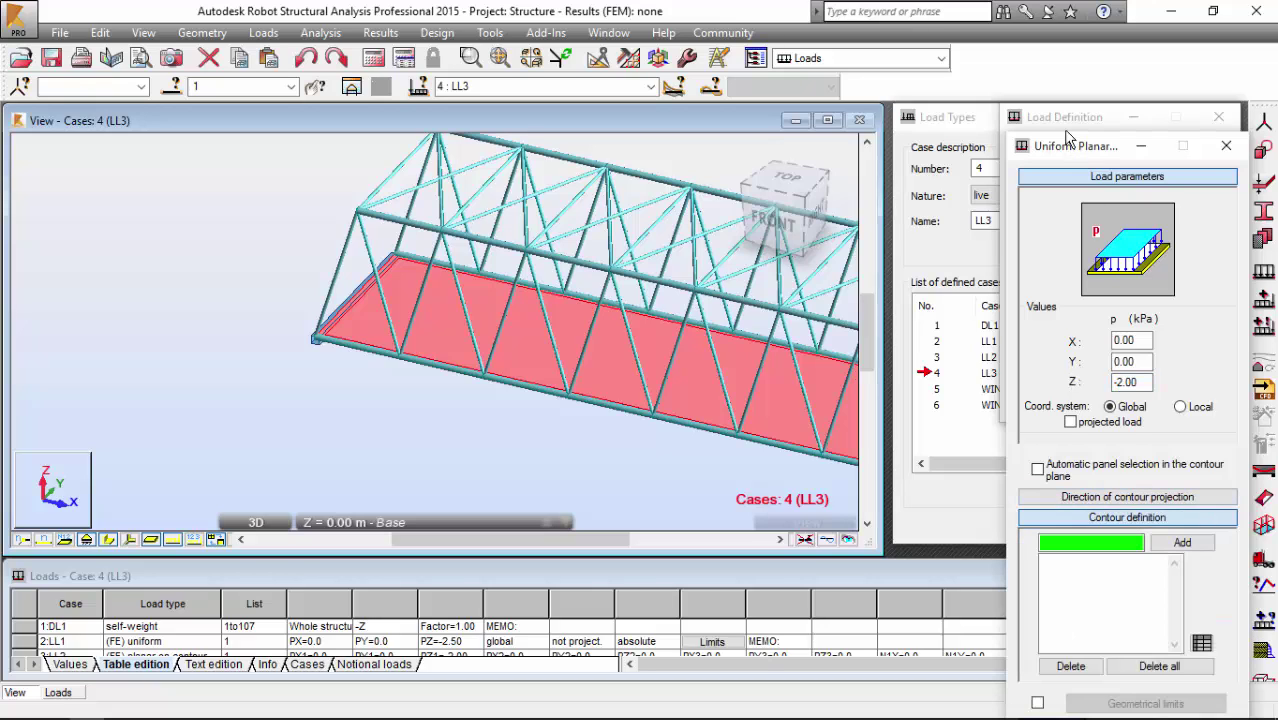
drag(1070, 146, 1040, 59)
text(0,)
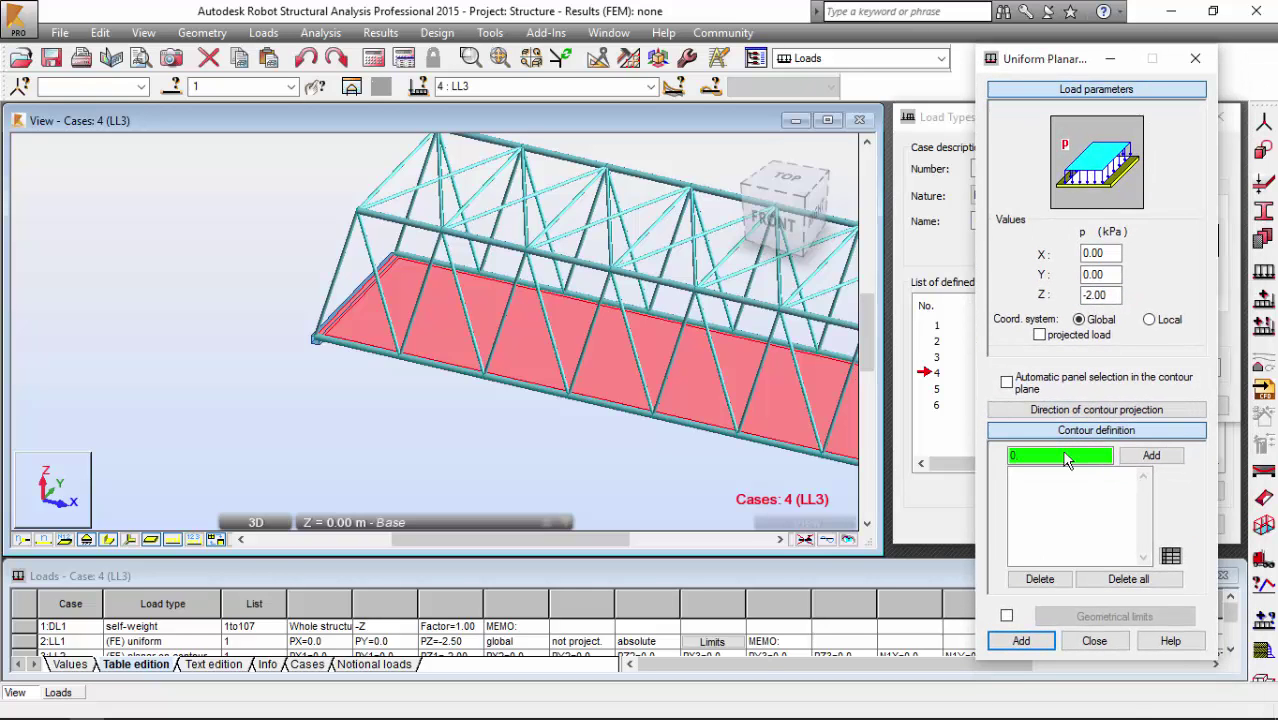
text(4.5,0)
click(1148, 456)
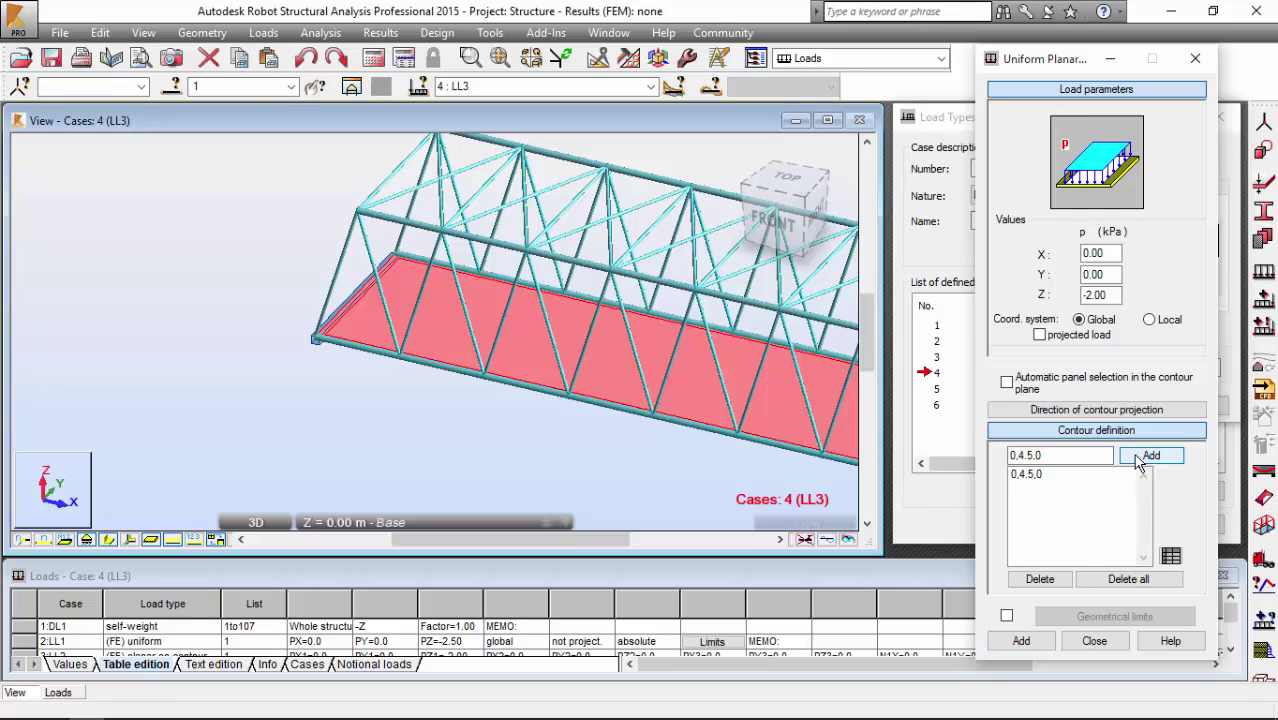
click(1015, 457)
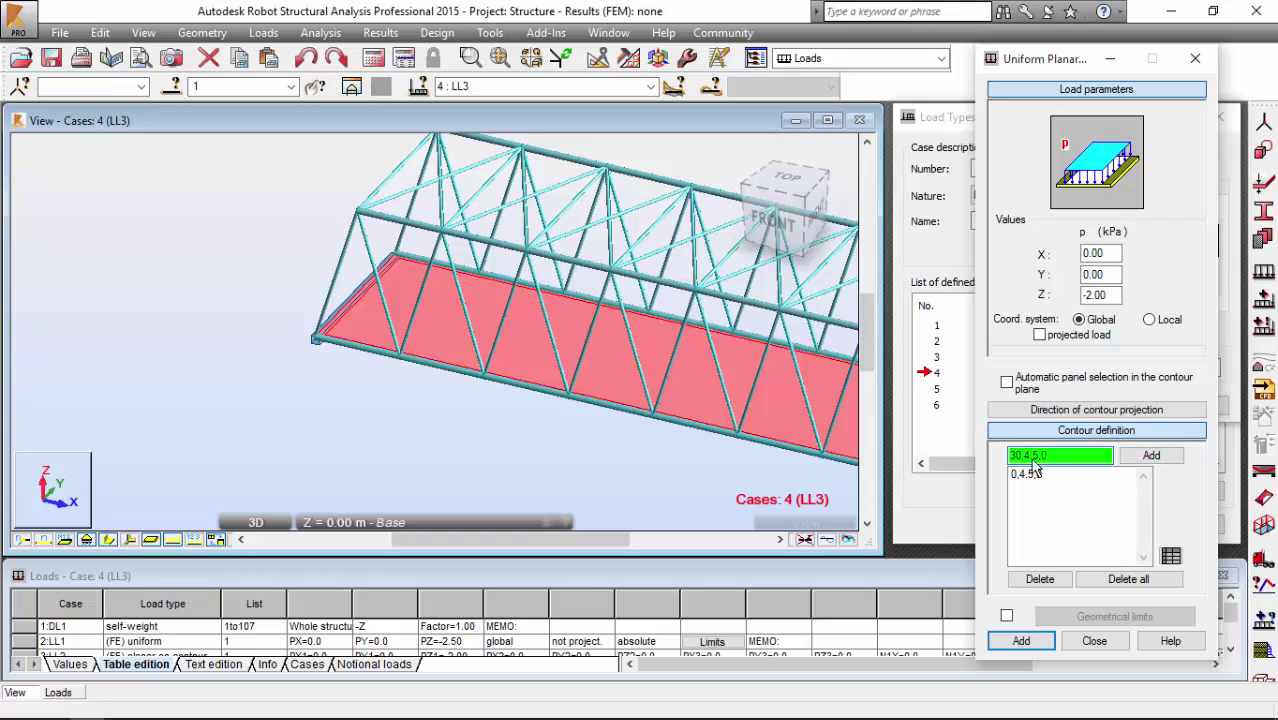
click(1122, 456)
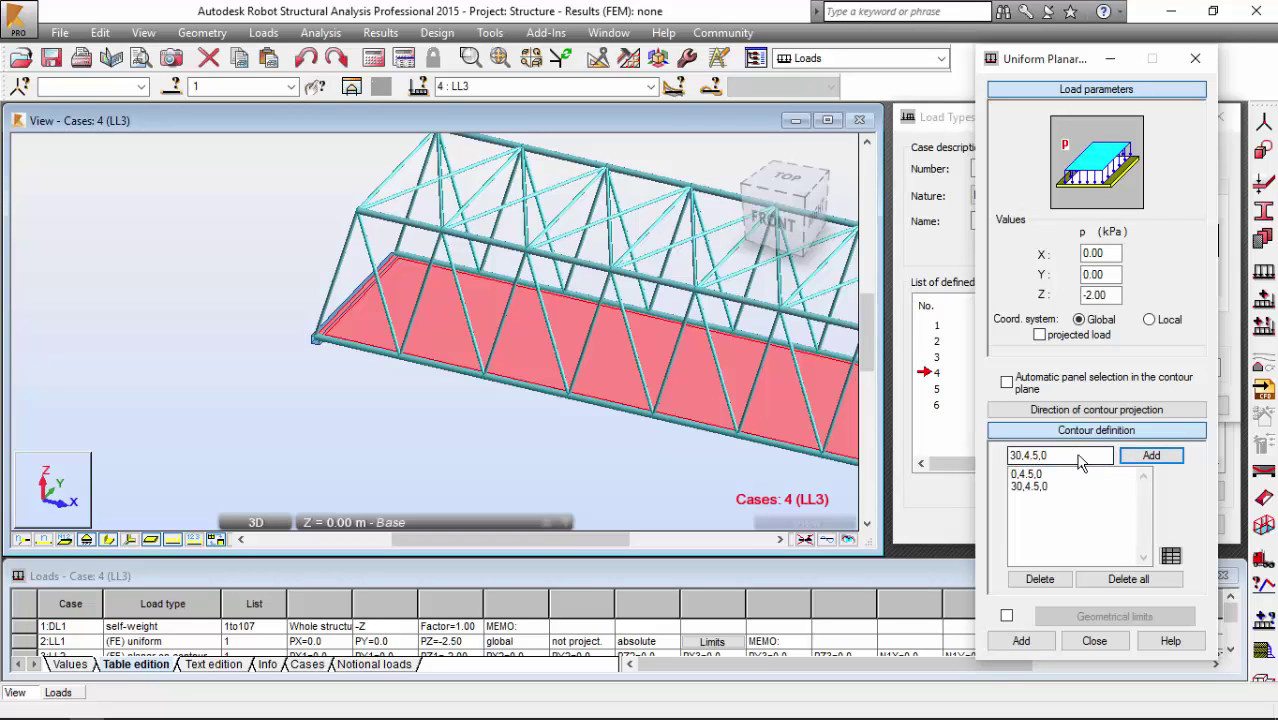
click(1090, 457)
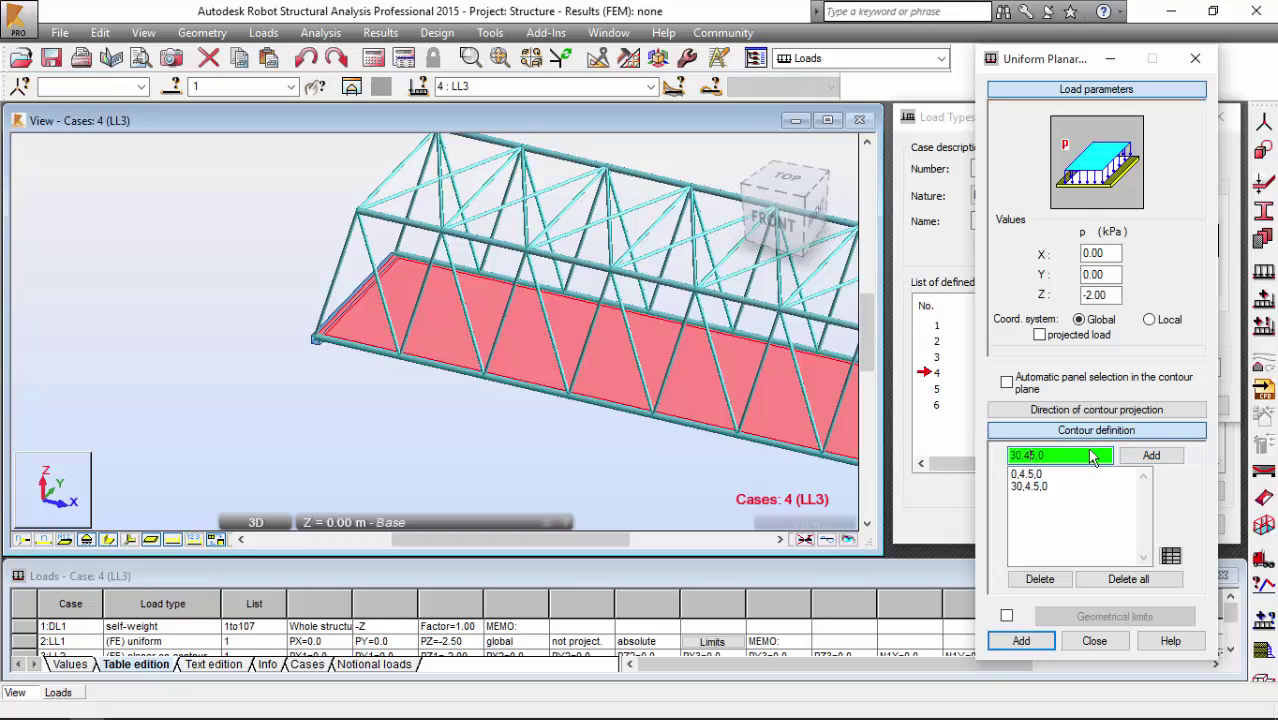
text(6)
click(1152, 457)
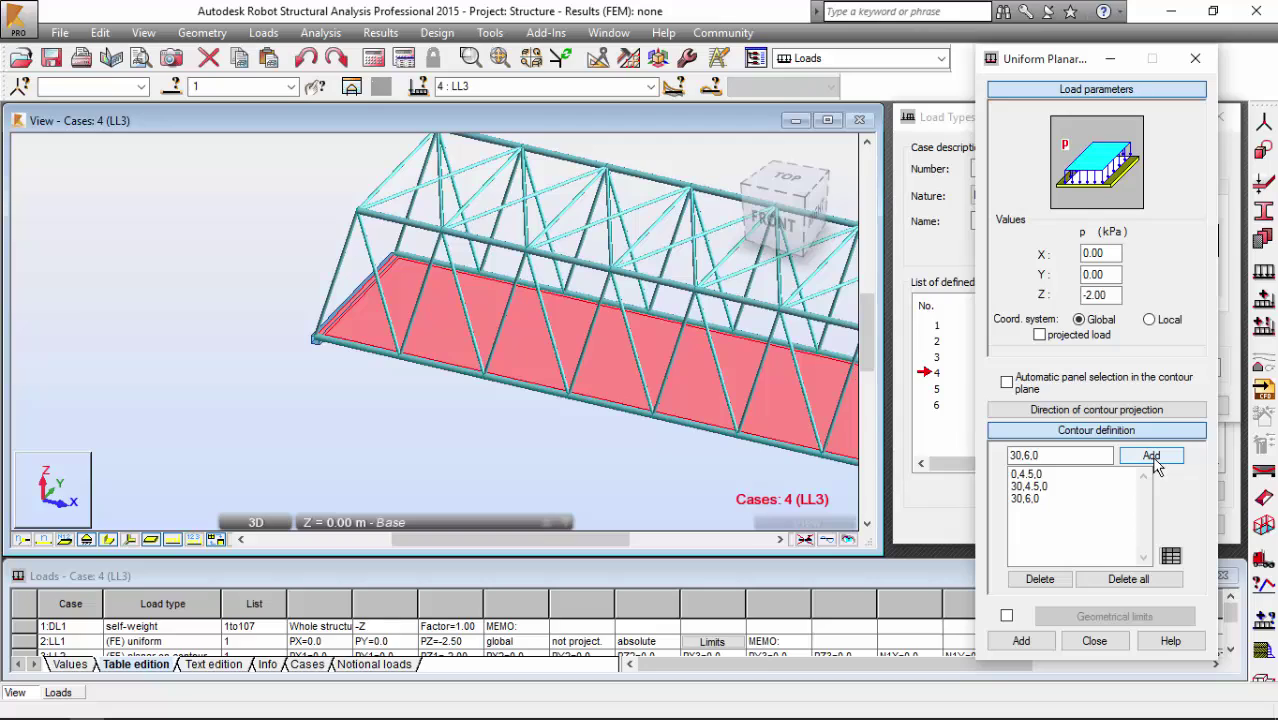
click(1024, 457)
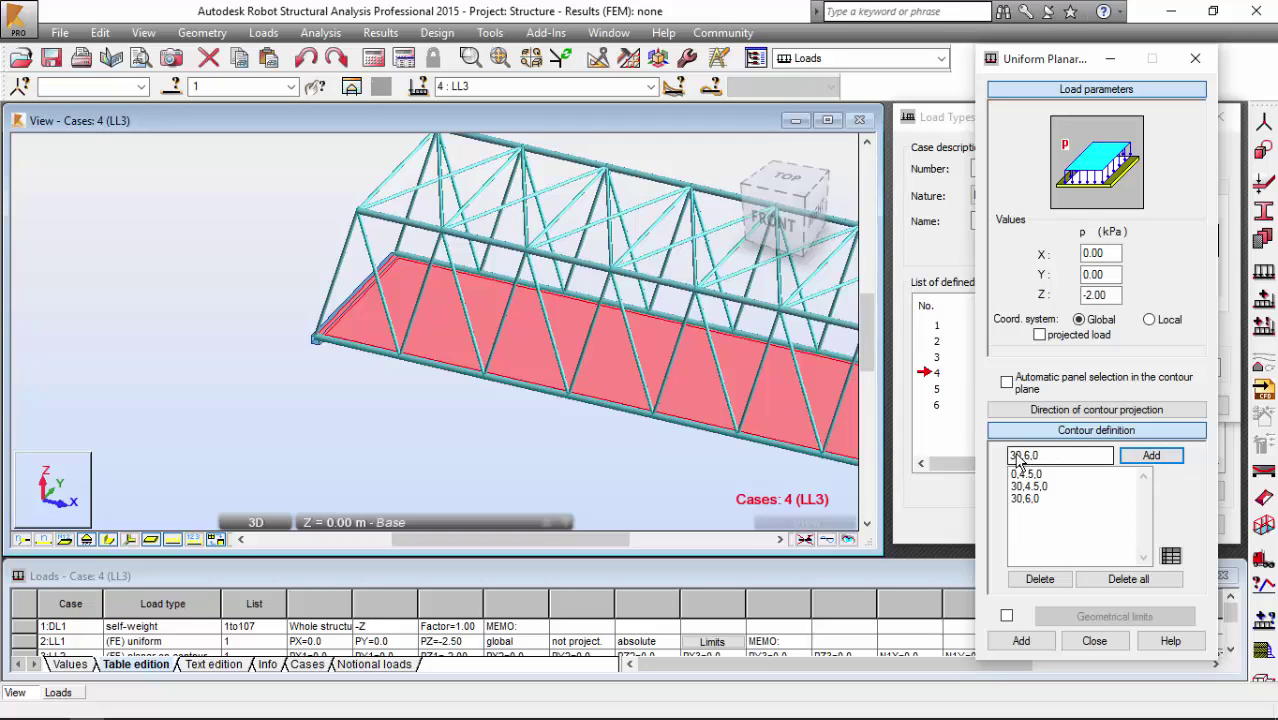
click(1020, 458)
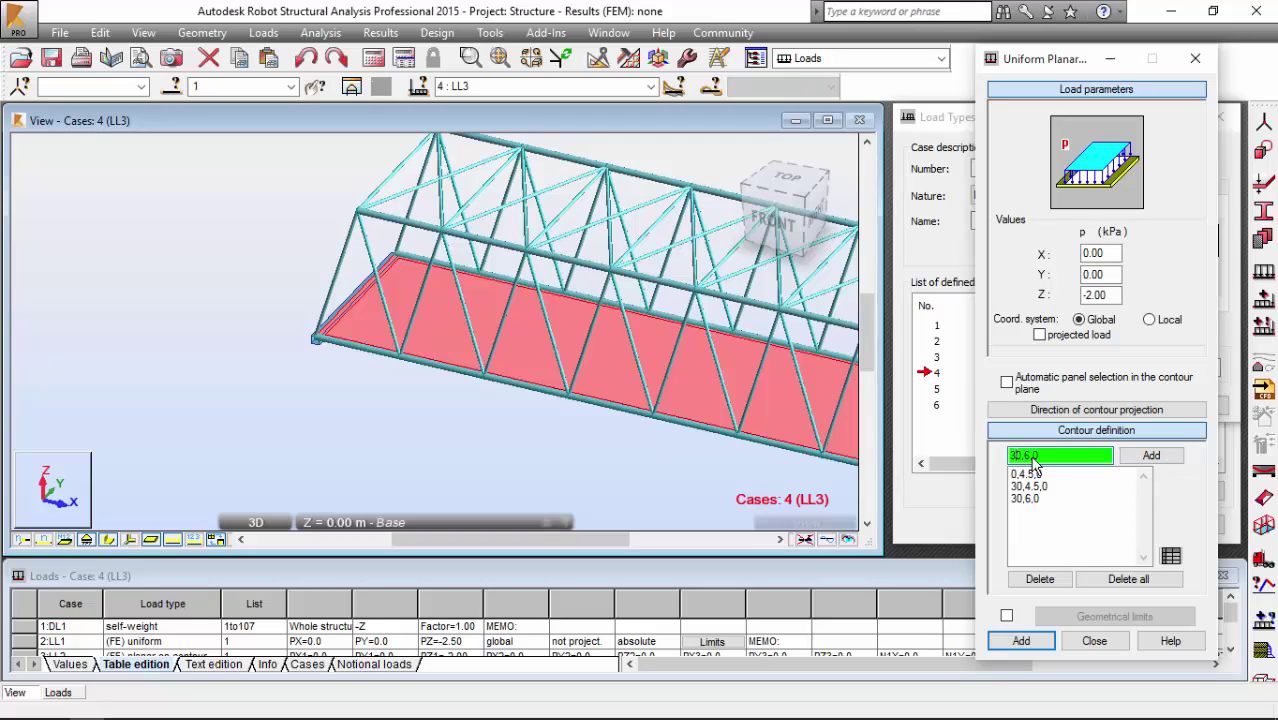
click(1148, 456)
Accept the contour load settings and apply the load to panel 1 in load case LL3.
click(1024, 642)
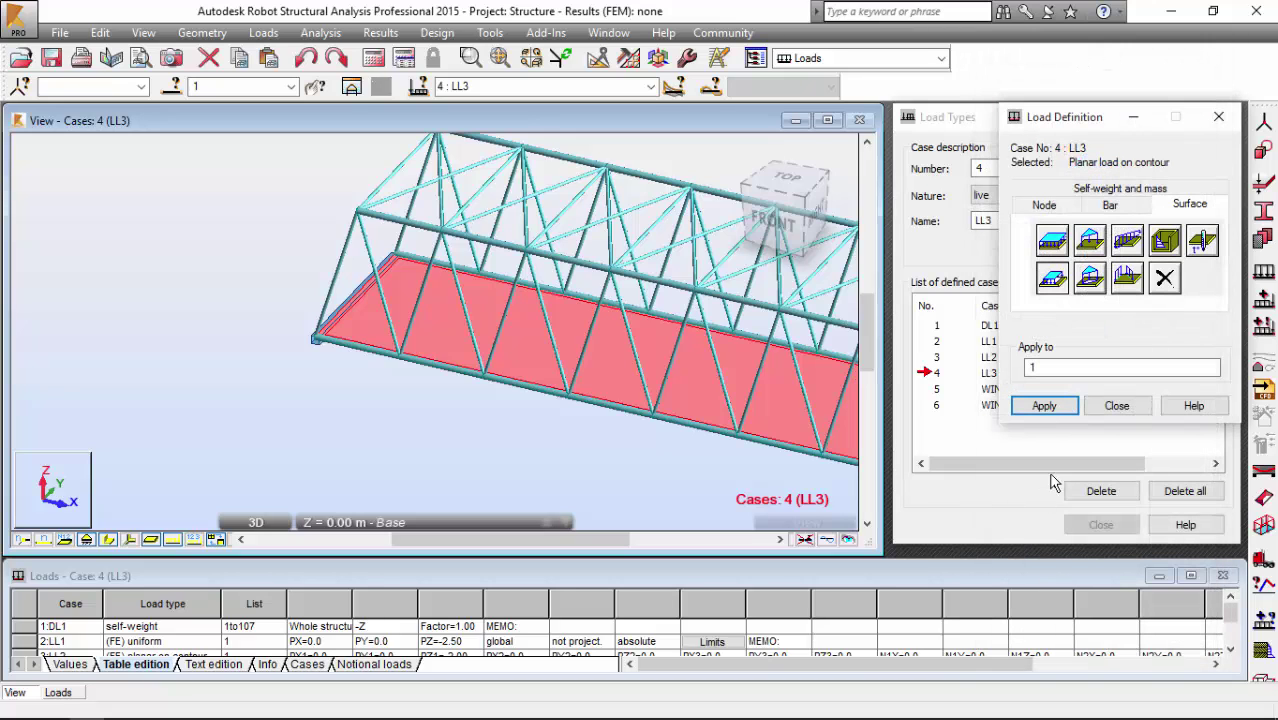
click(1043, 408)
Examine the deck loads of cases LL3, LL2 and LL1 in turn, looking along the bridge from the end.
middle_drag(690, 365, 595, 311)
scroll(438, 356, down, 3)
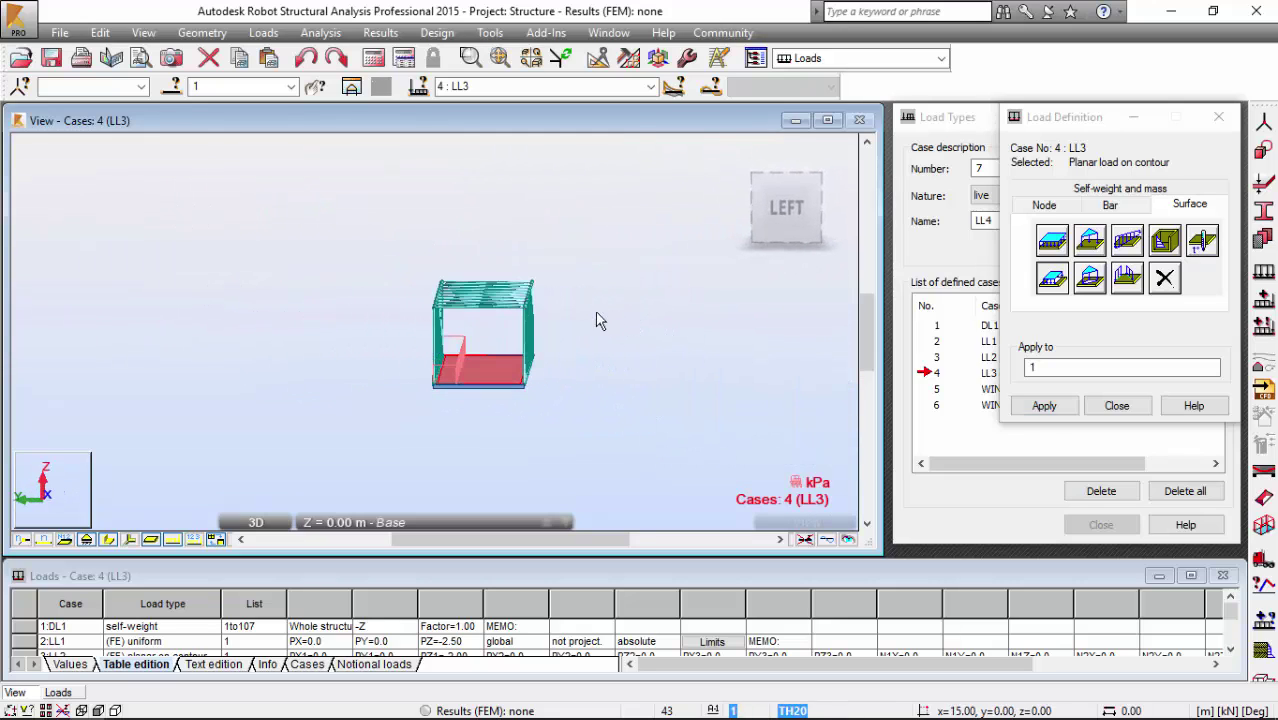
click(786, 207)
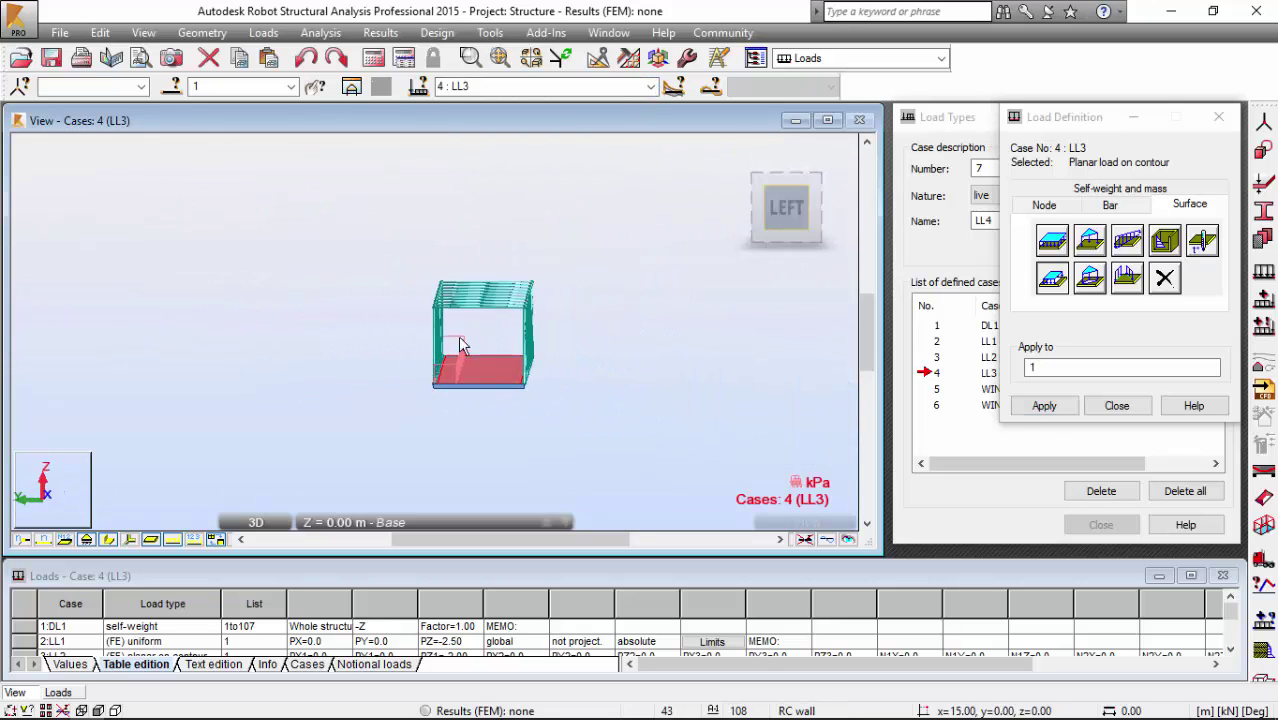
click(650, 88)
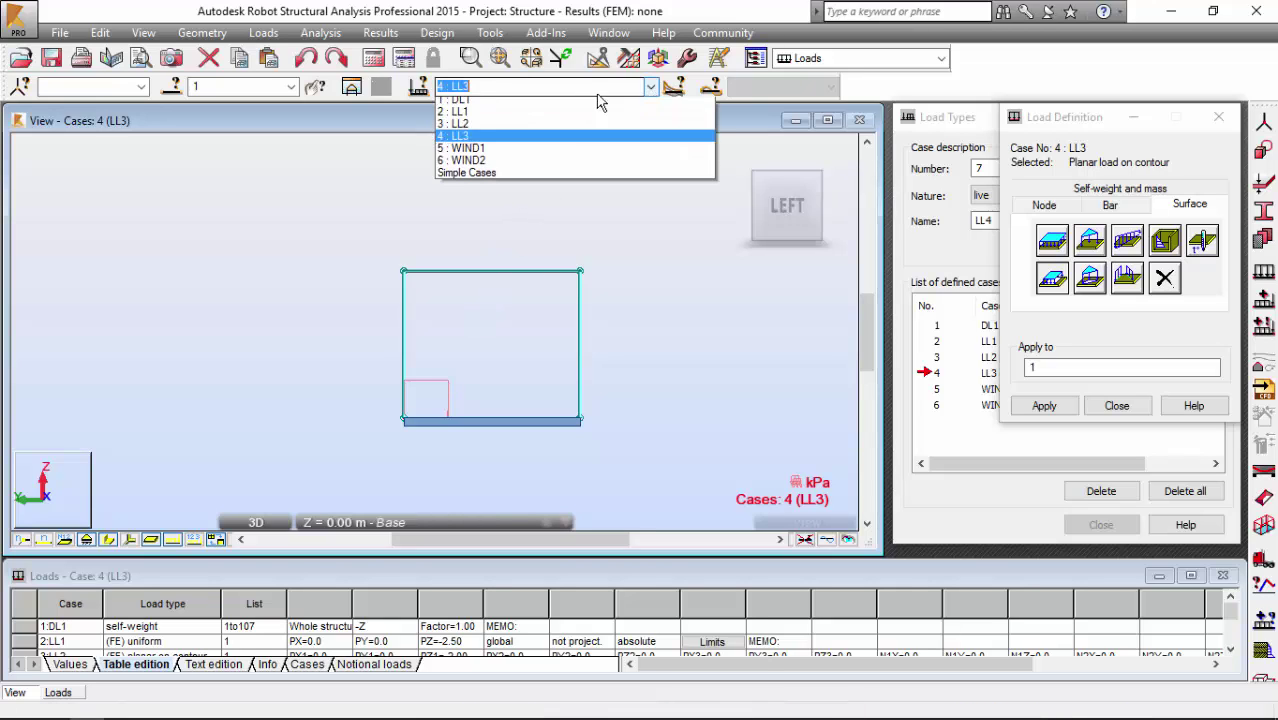
click(528, 126)
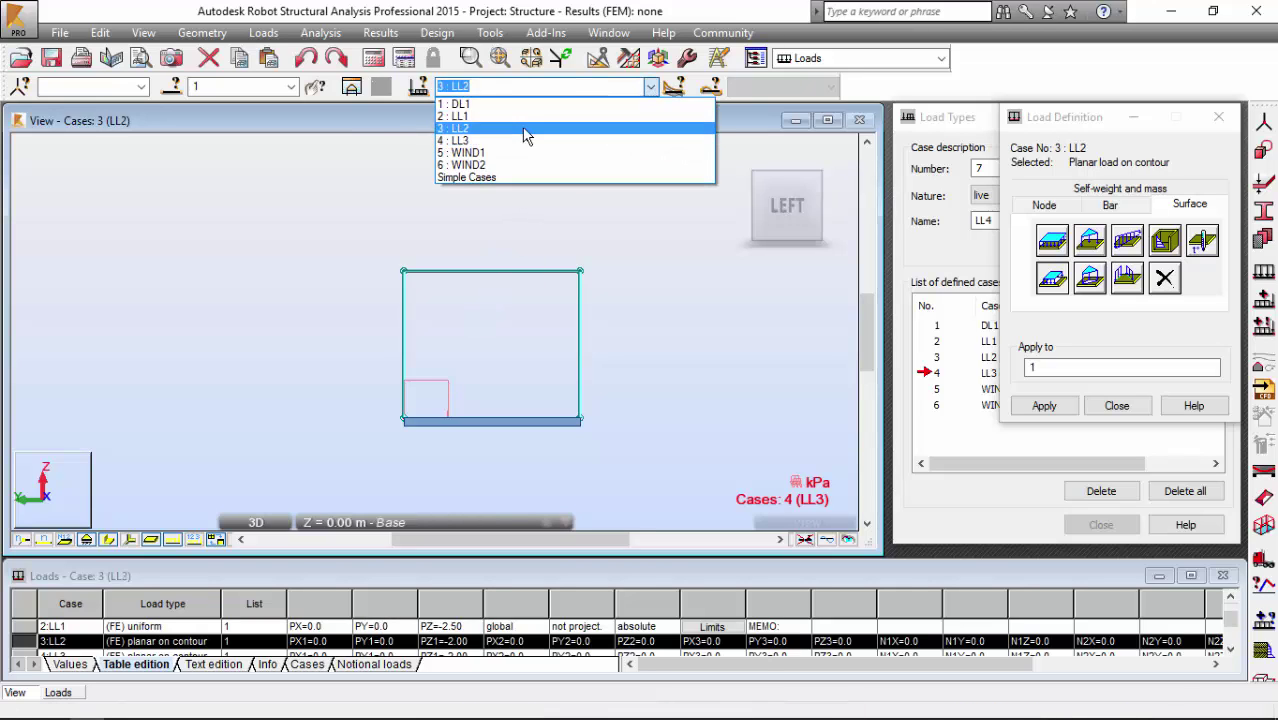
click(651, 86)
click(470, 118)
click(735, 154)
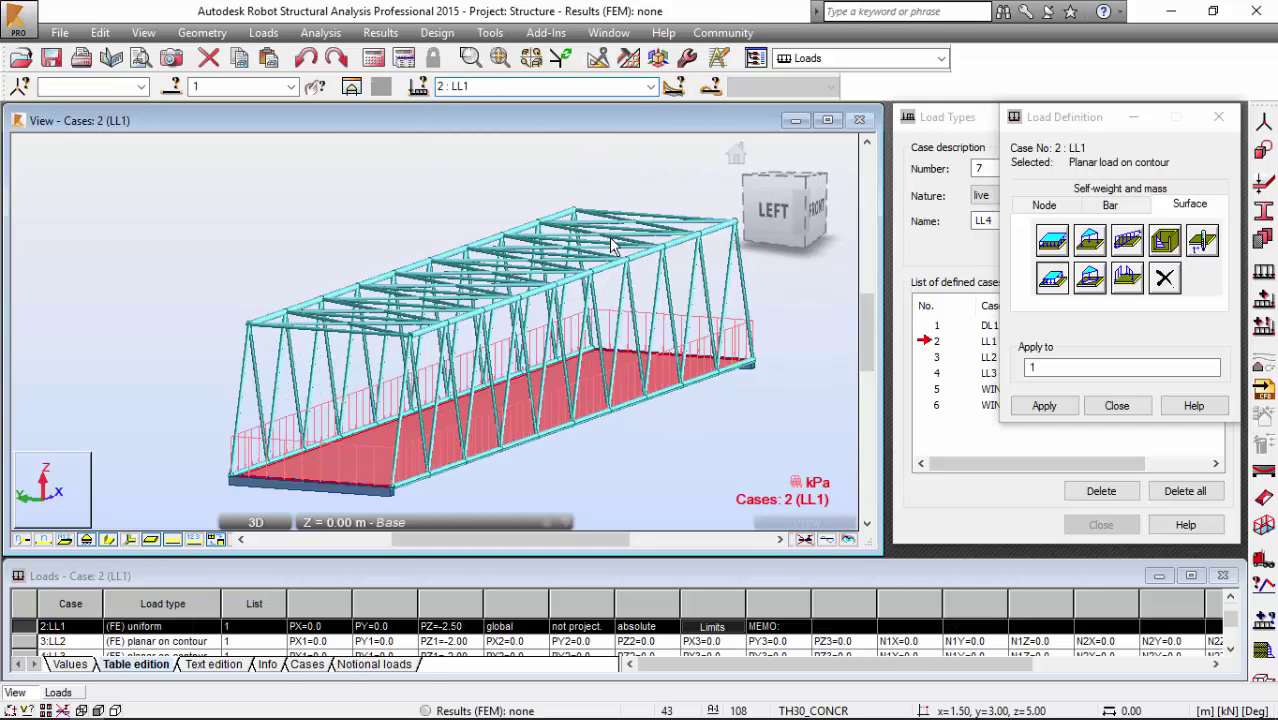
Clear the panel selection and project the view onto the ZX plane.
scroll(560, 257, down, 3)
right_click(396, 204)
click(389, 234)
click(390, 236)
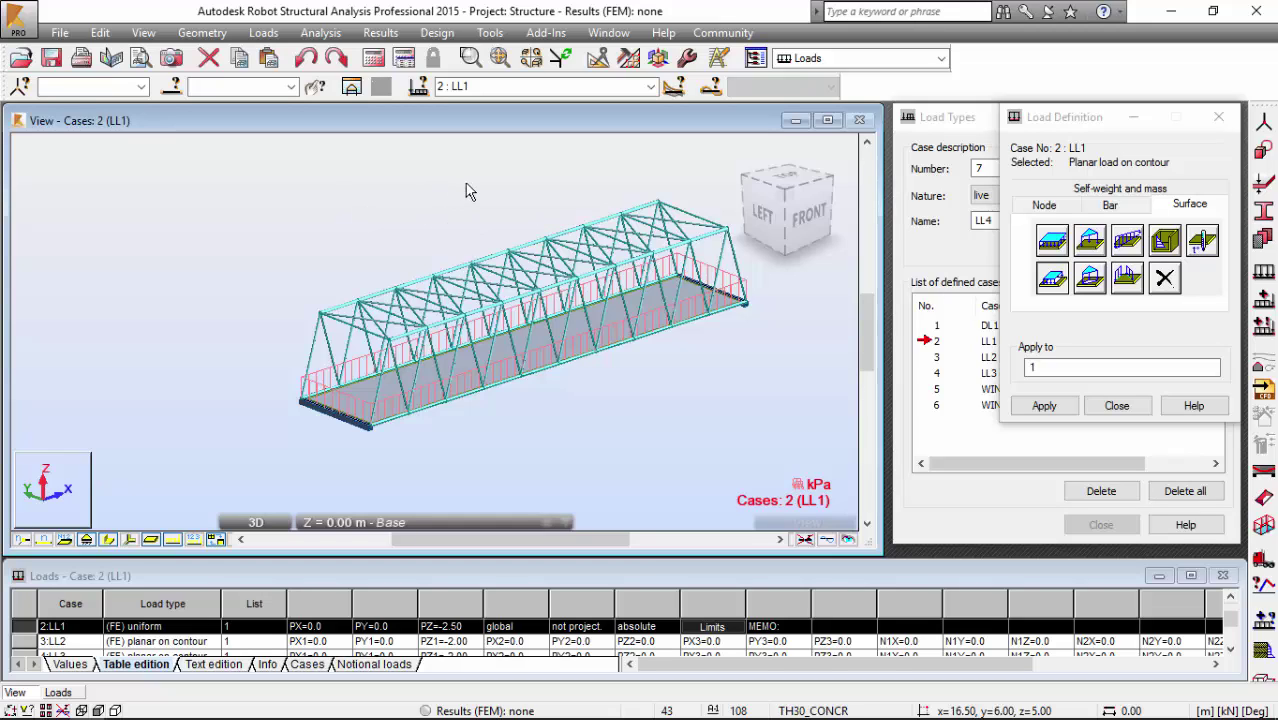
click(143, 32)
mouse_move(214, 144)
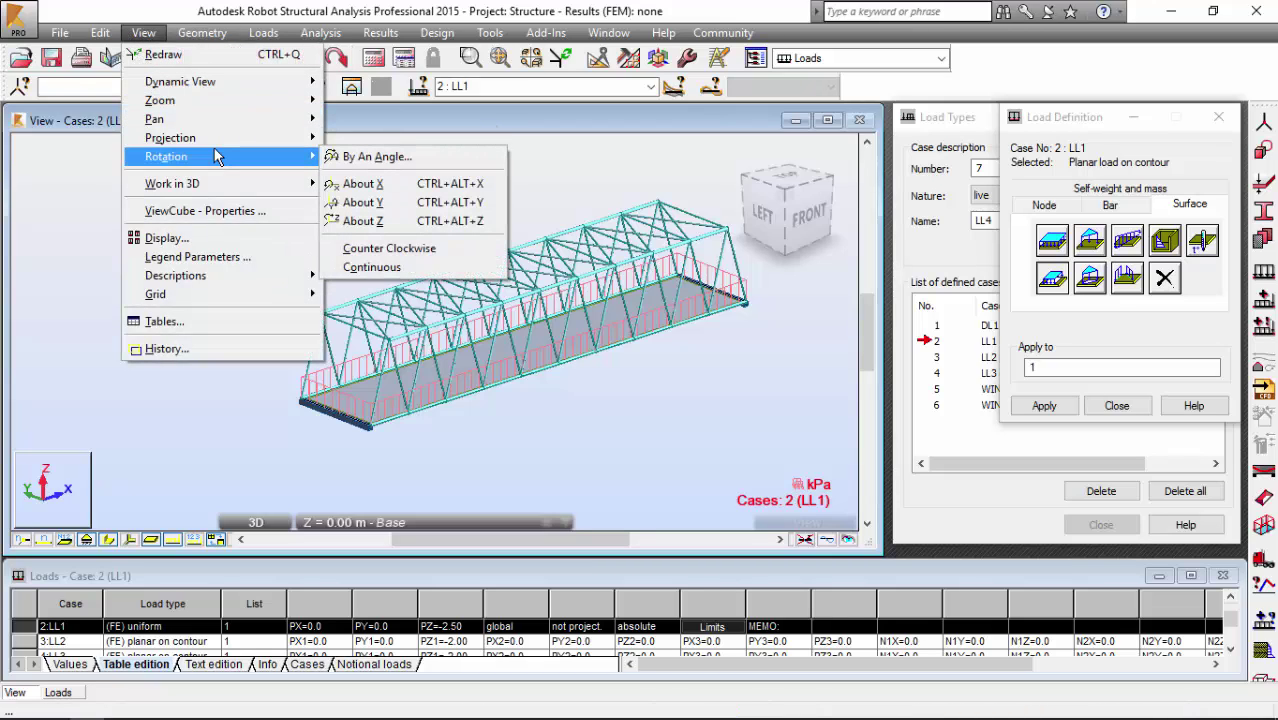
mouse_move(260, 137)
click(346, 138)
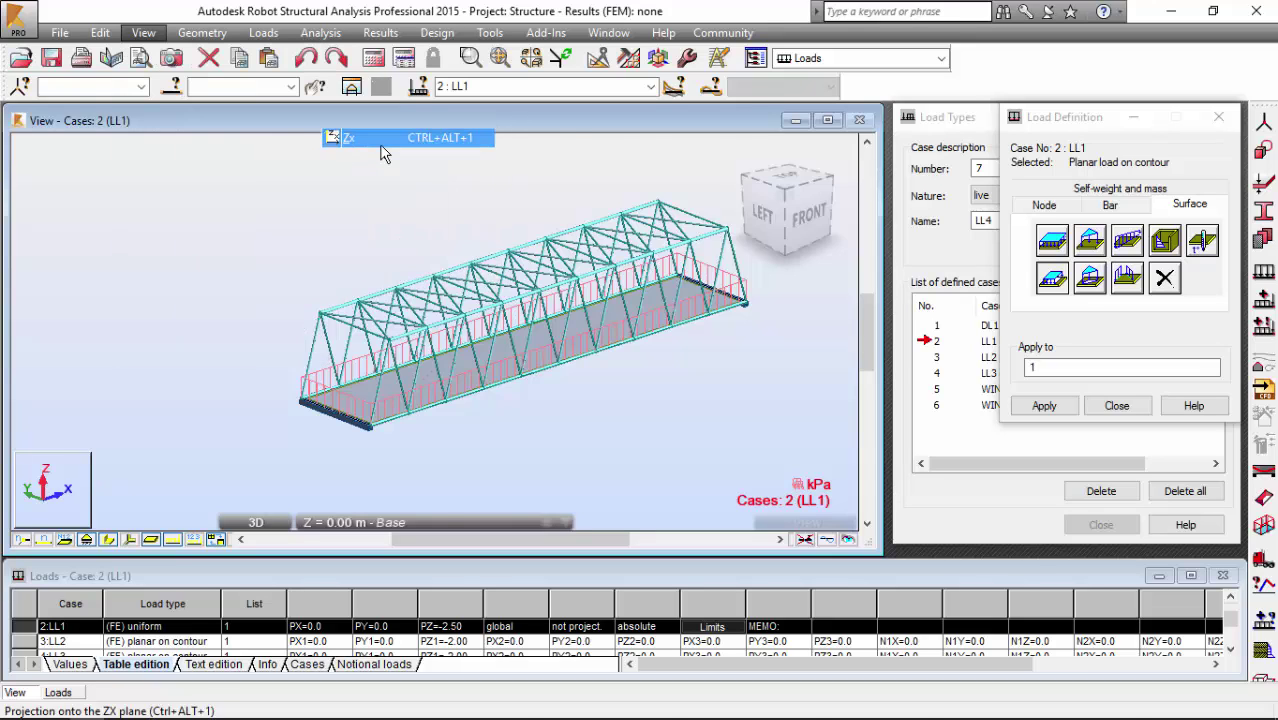
Make WIND1 the active load case and enlarge the load table so that all its rows can be edited.
click(651, 87)
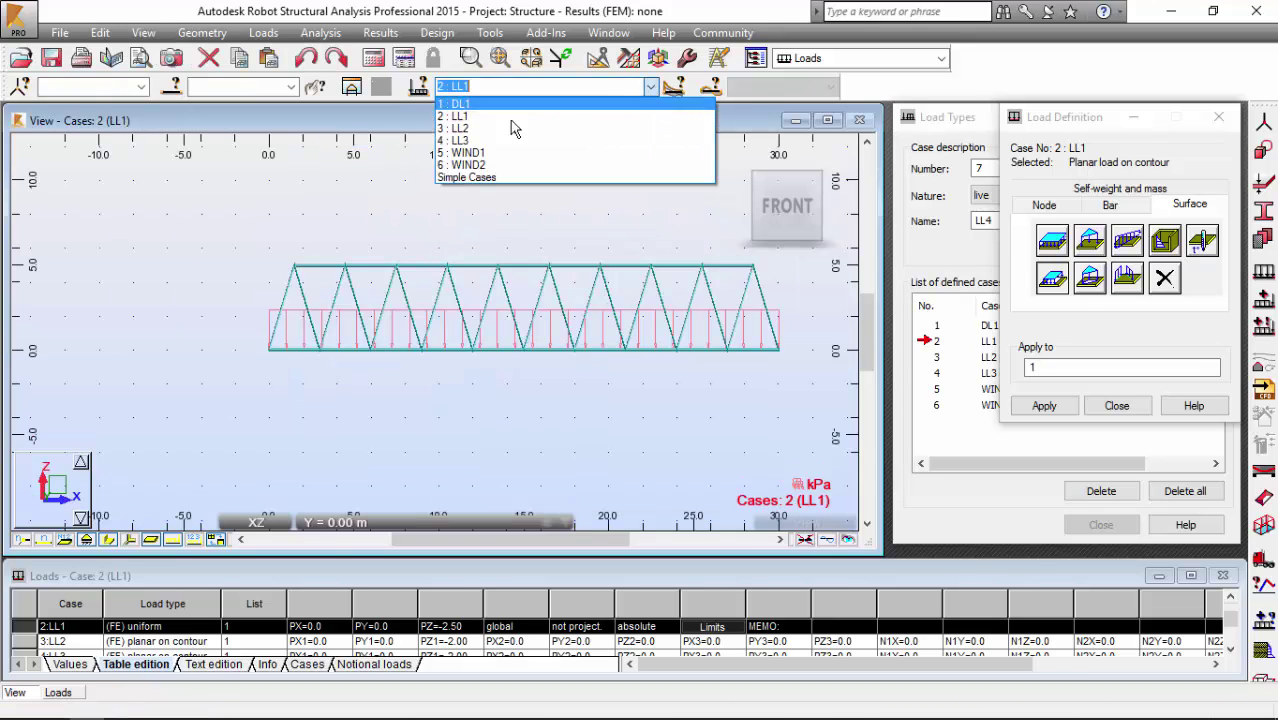
click(485, 155)
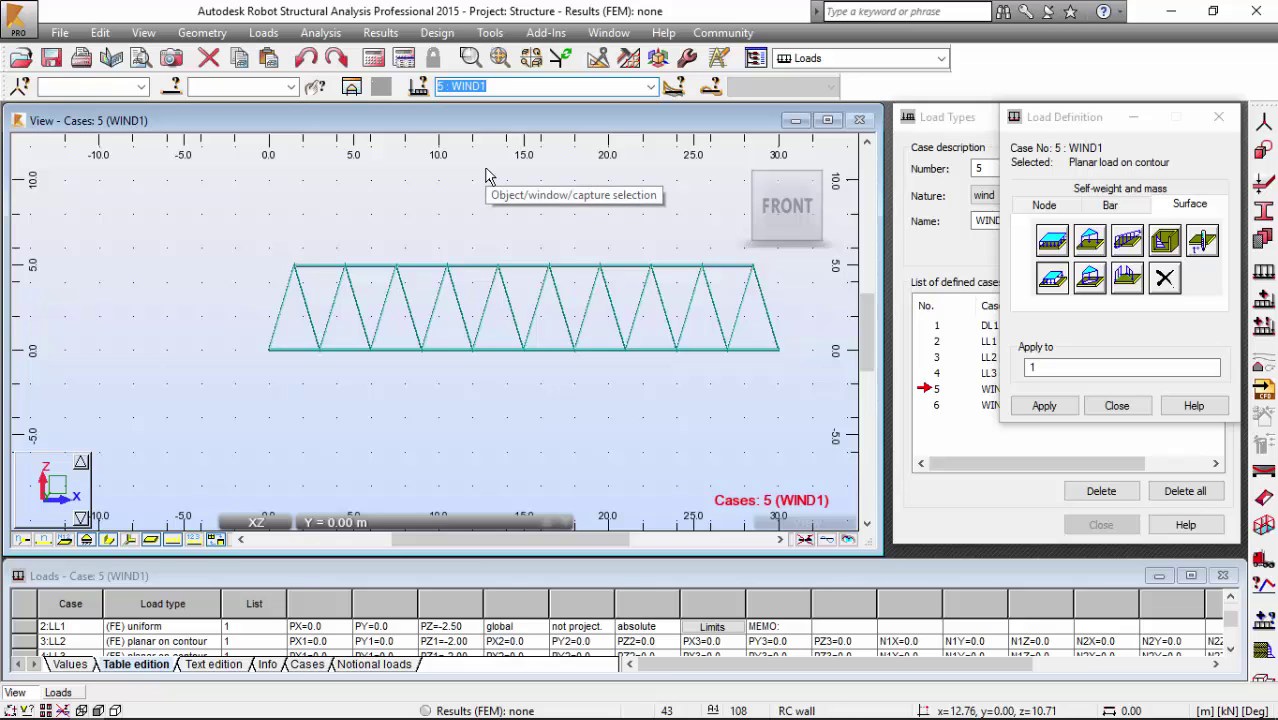
drag(477, 560, 479, 405)
click(478, 534)
middle_drag(479, 300, 416, 331)
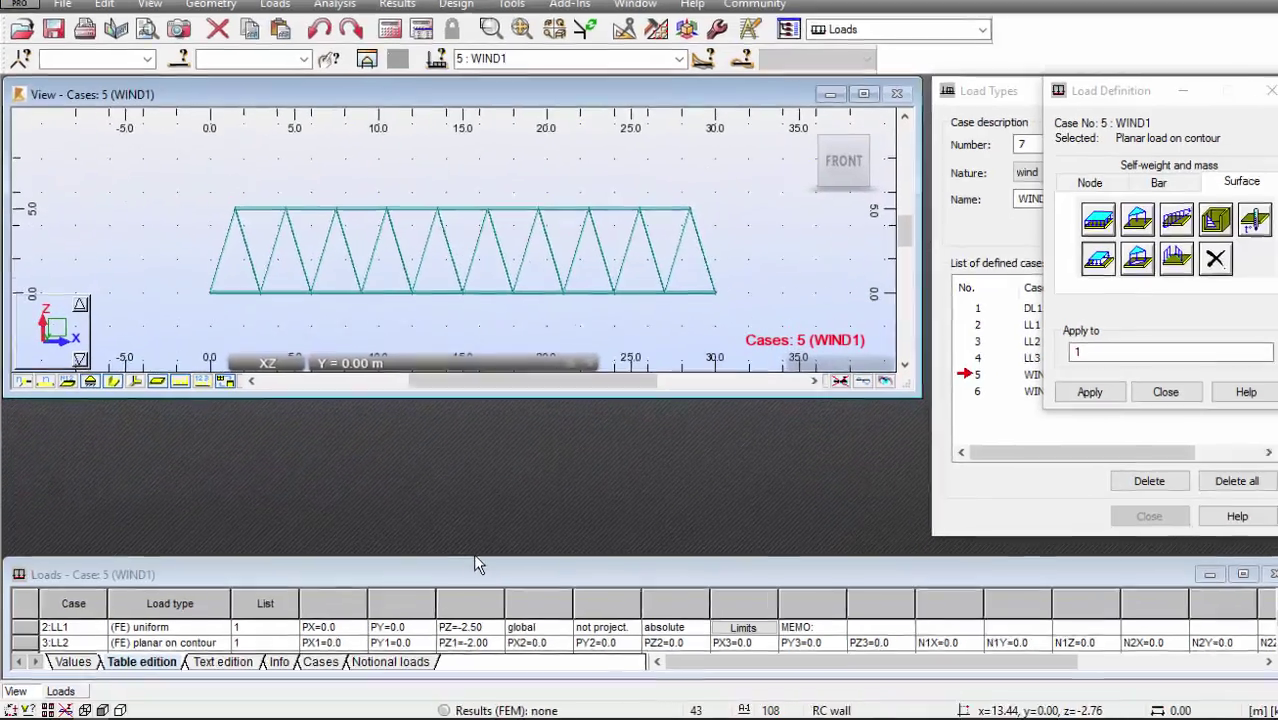
drag(457, 566, 456, 429)
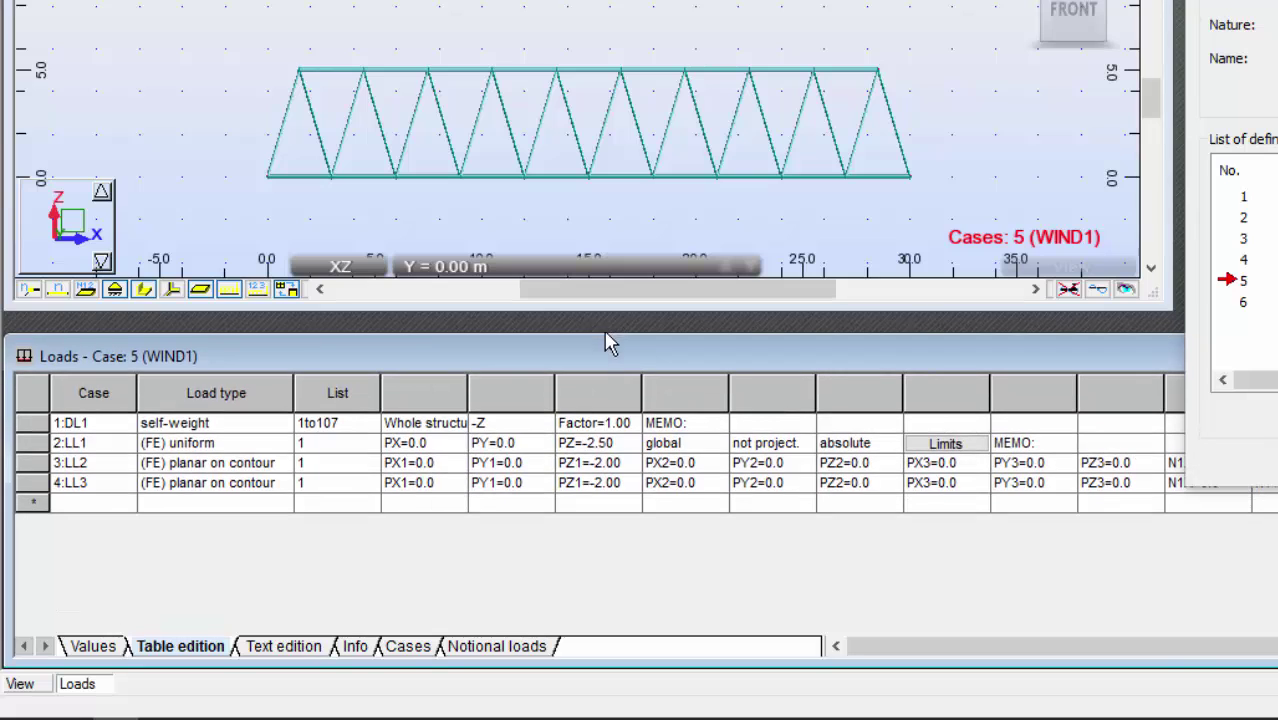
Add a new row to the load table and assign it to load case WIND1.
click(120, 503)
click(125, 503)
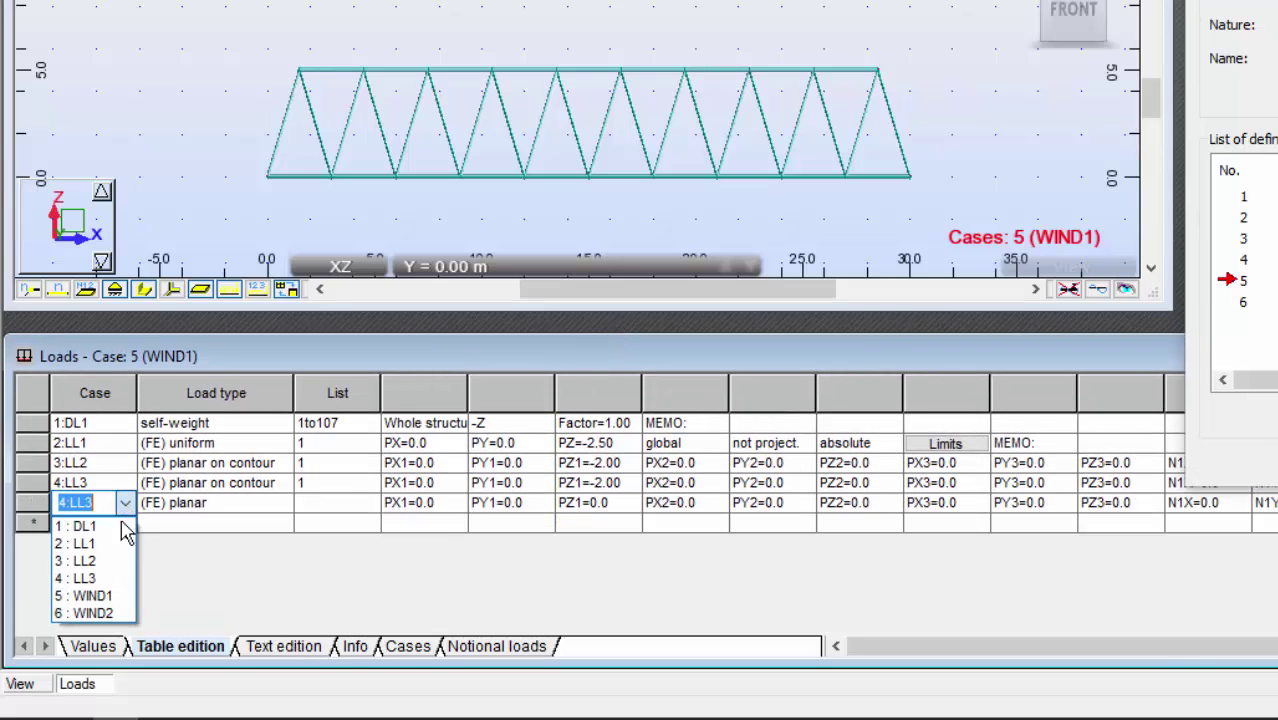
click(100, 596)
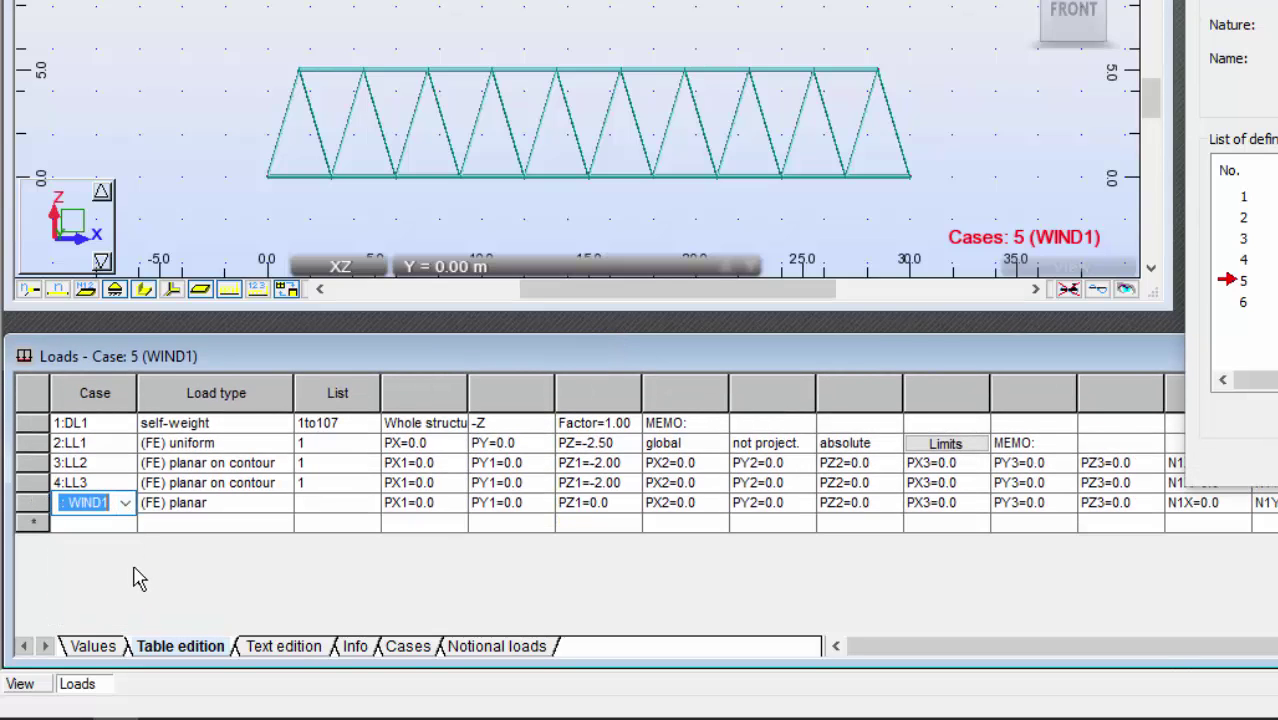
click(285, 518)
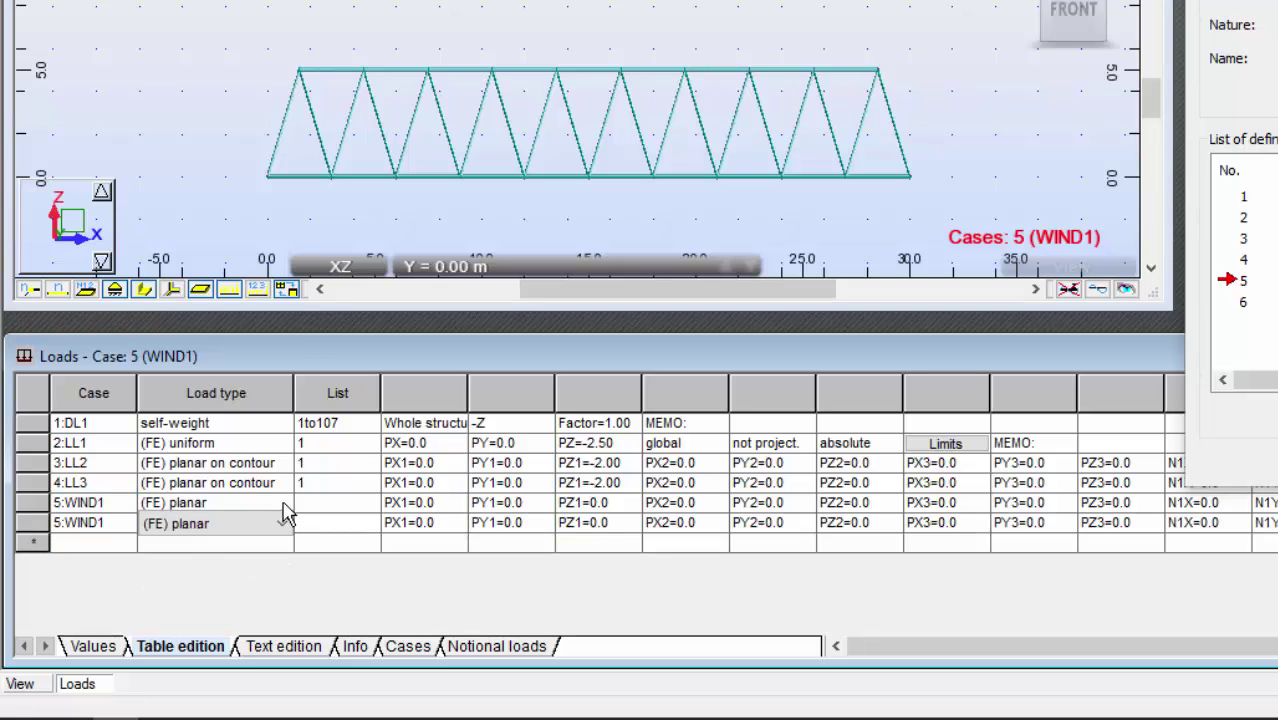
click(283, 509)
click(283, 504)
click(283, 504)
click(283, 504)
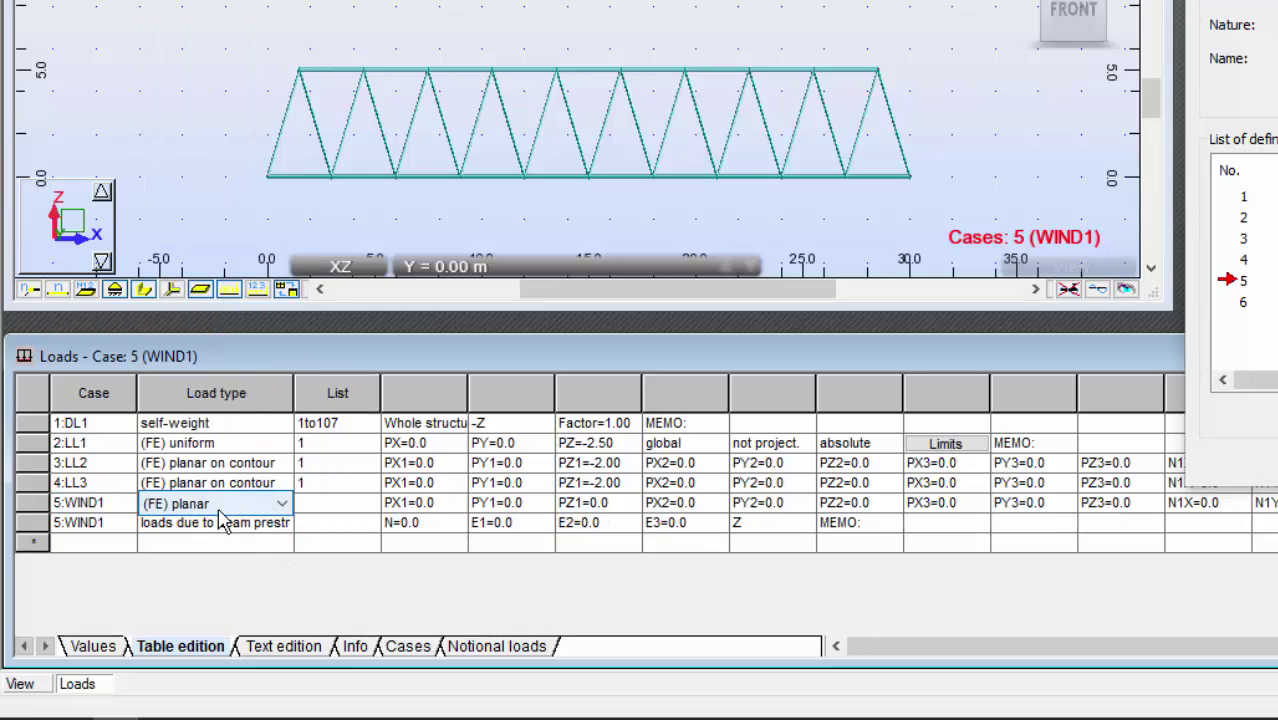
click(37, 528)
key(Delete)
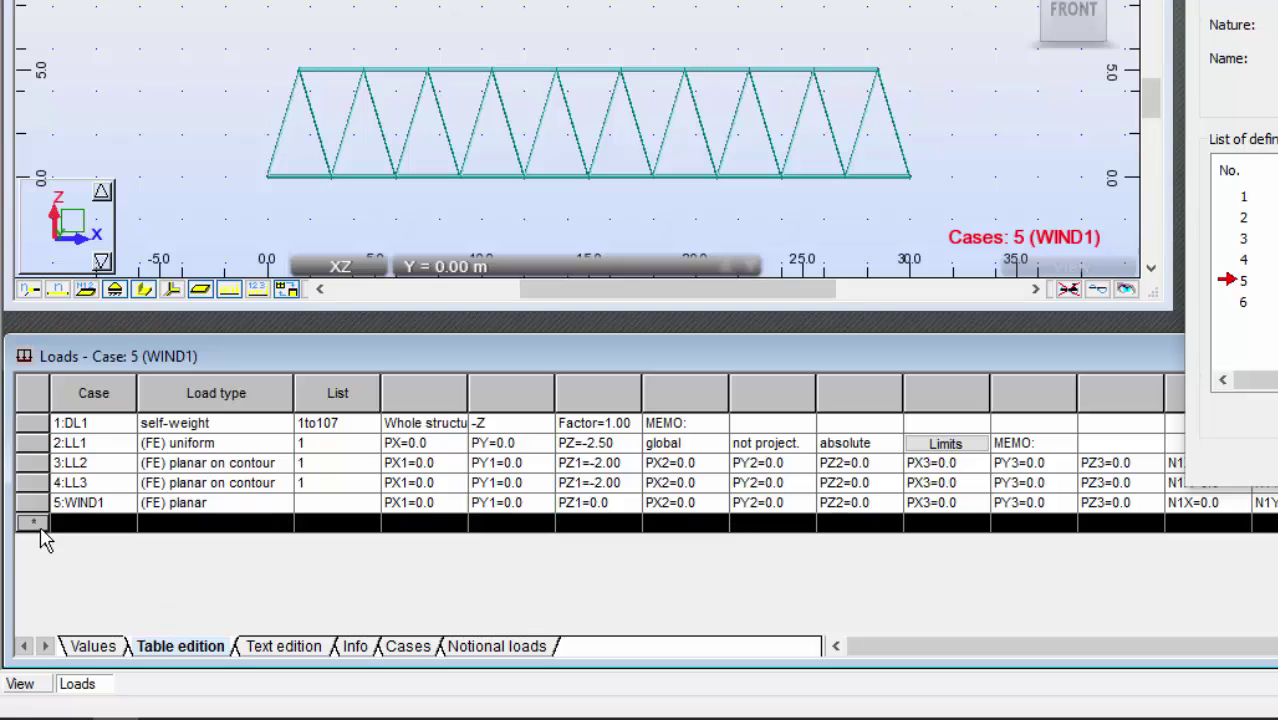
Set the WIND1 row's load type to nodal force and assign it to nodes 1to21 of the truss at Y = 0.
click(275, 507)
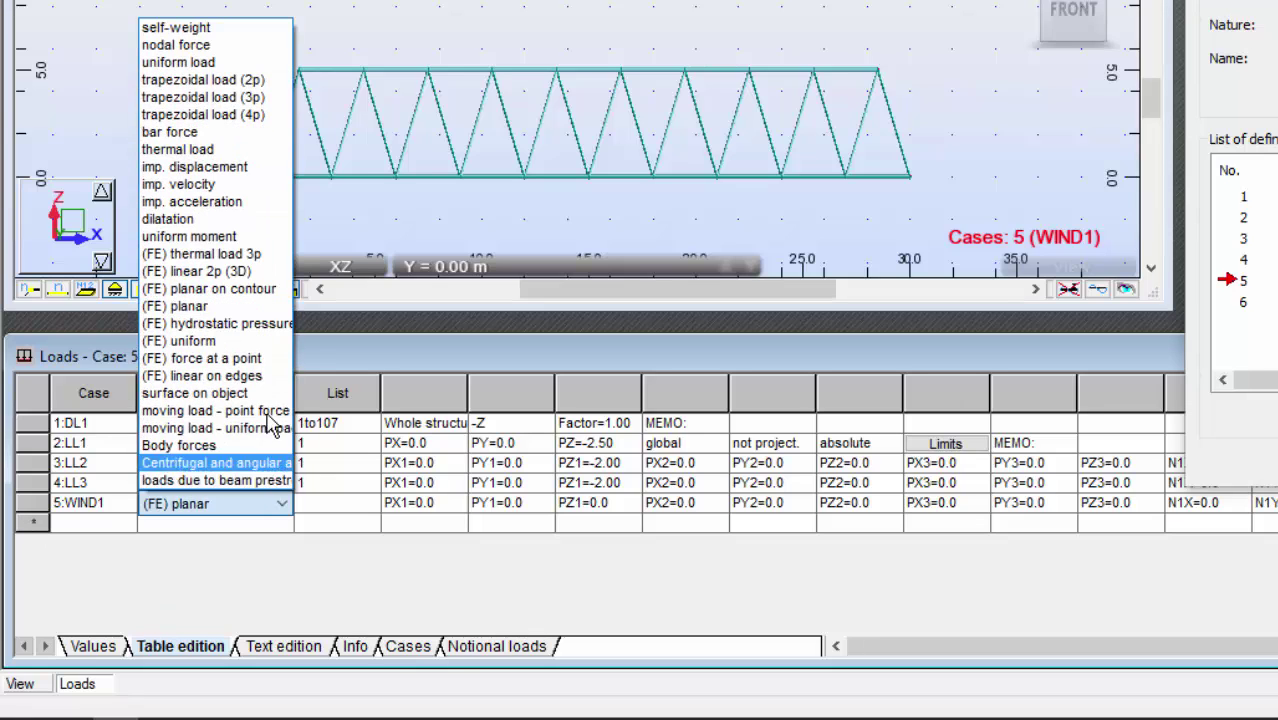
click(248, 46)
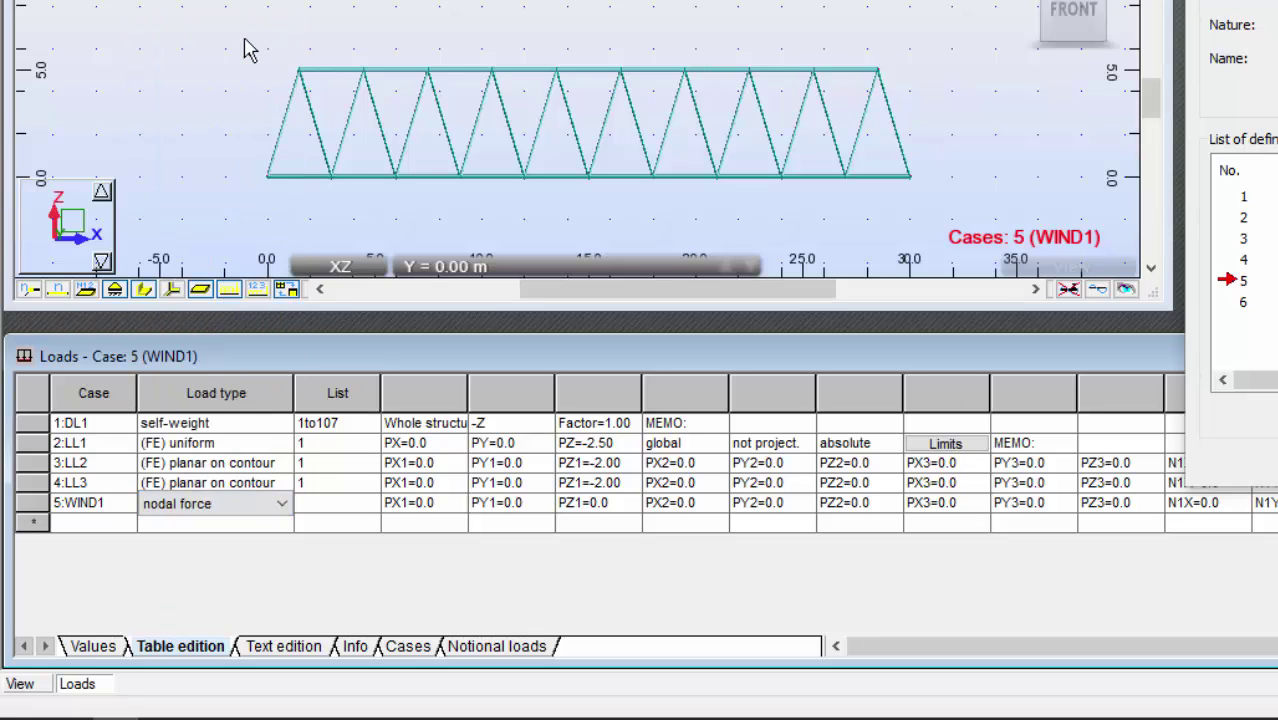
click(337, 505)
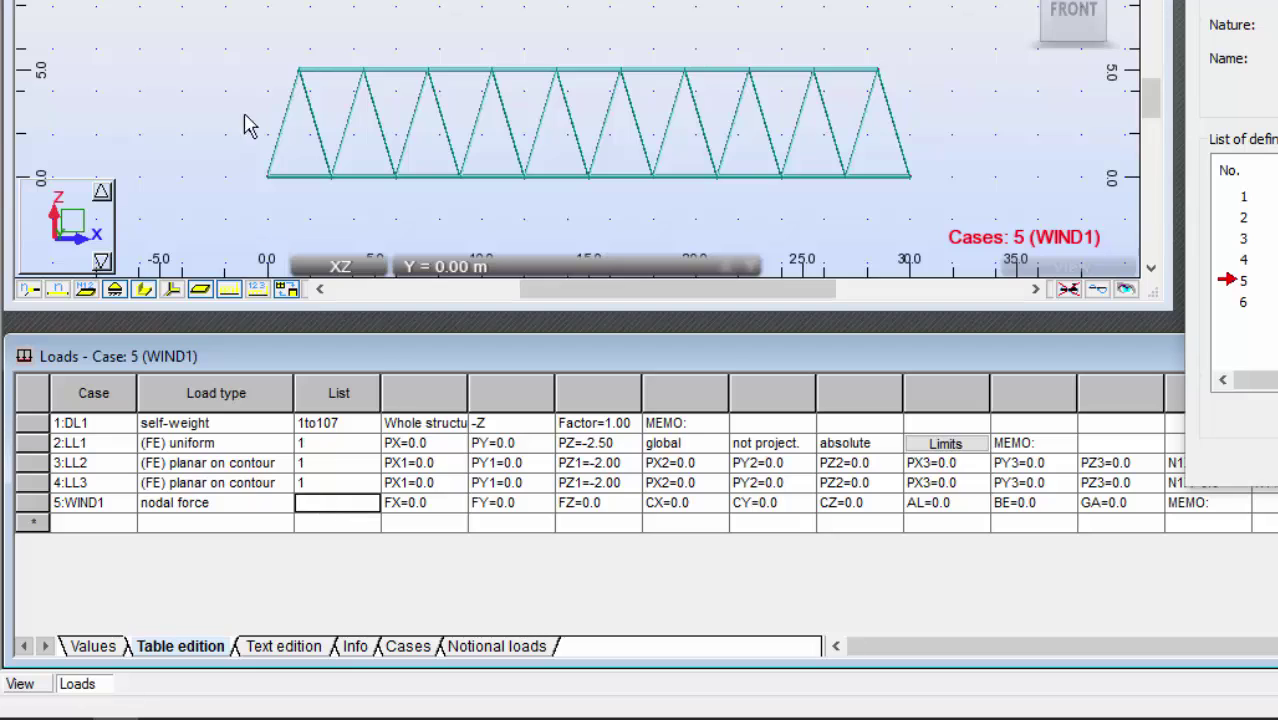
drag(238, 25, 940, 212)
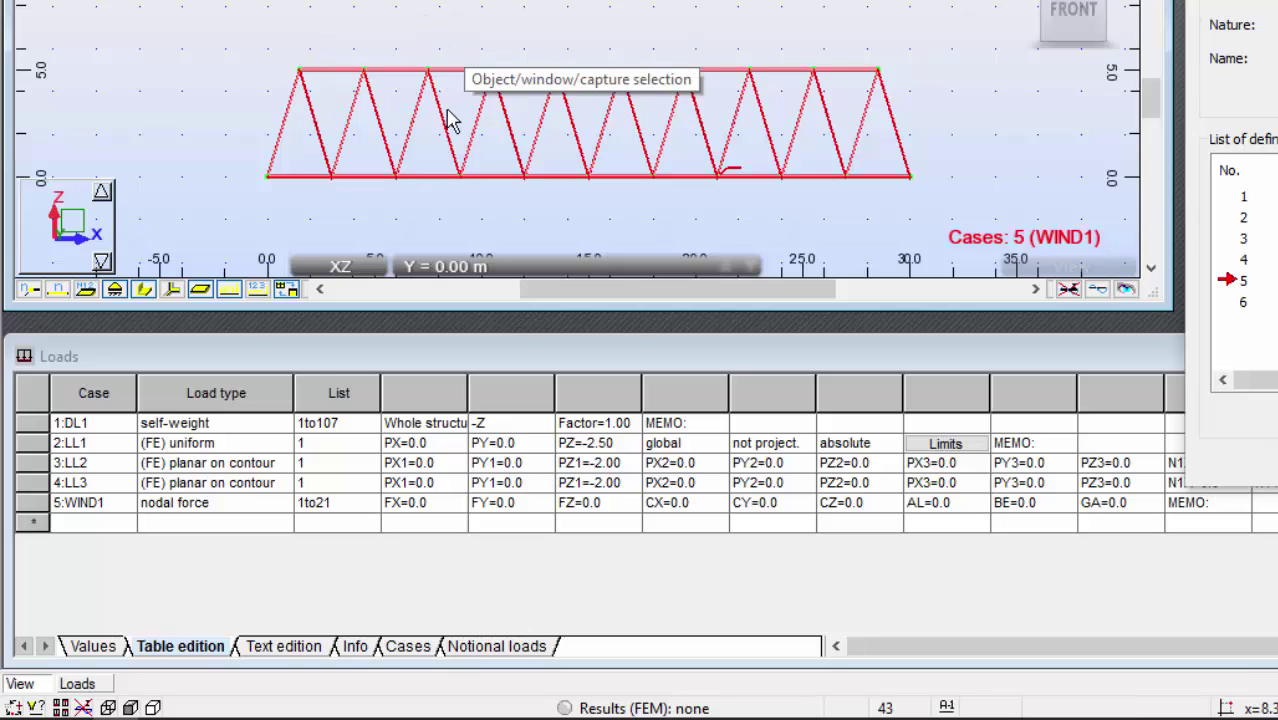
Set the Y-direction force FY of the WIND1 nodal load to 10 kN.
click(531, 504)
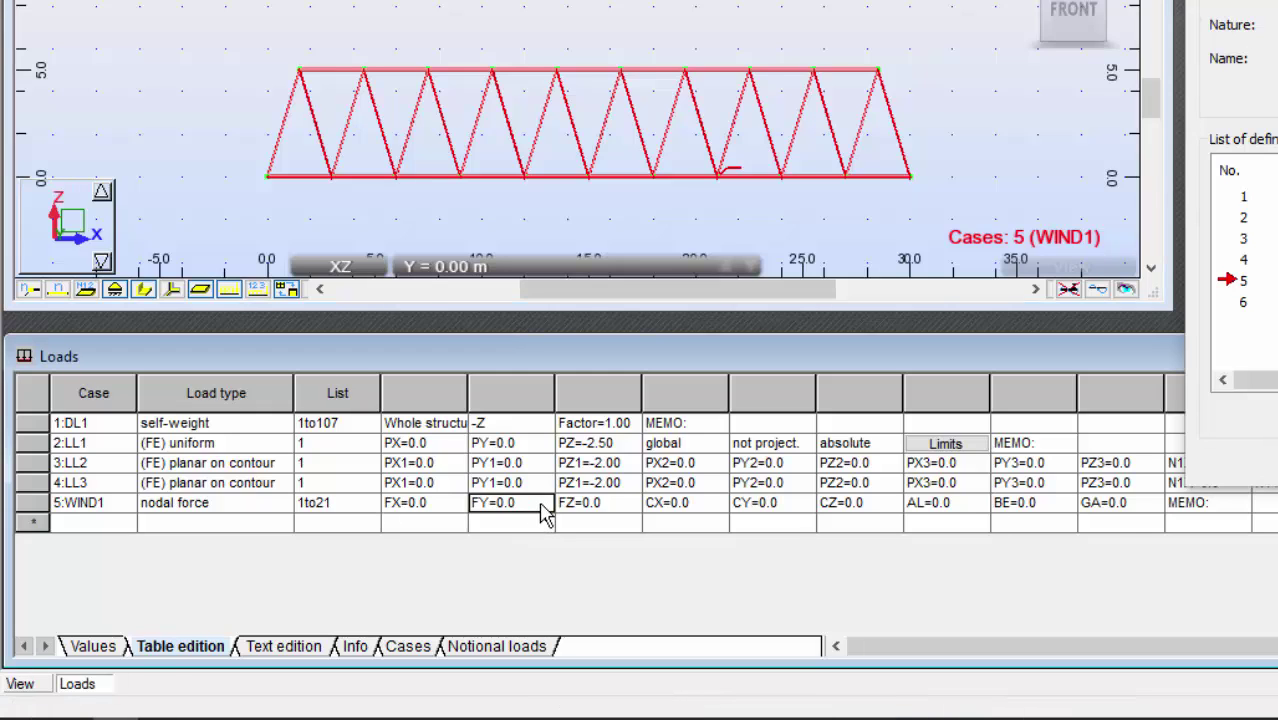
text(10)
key(Tab)
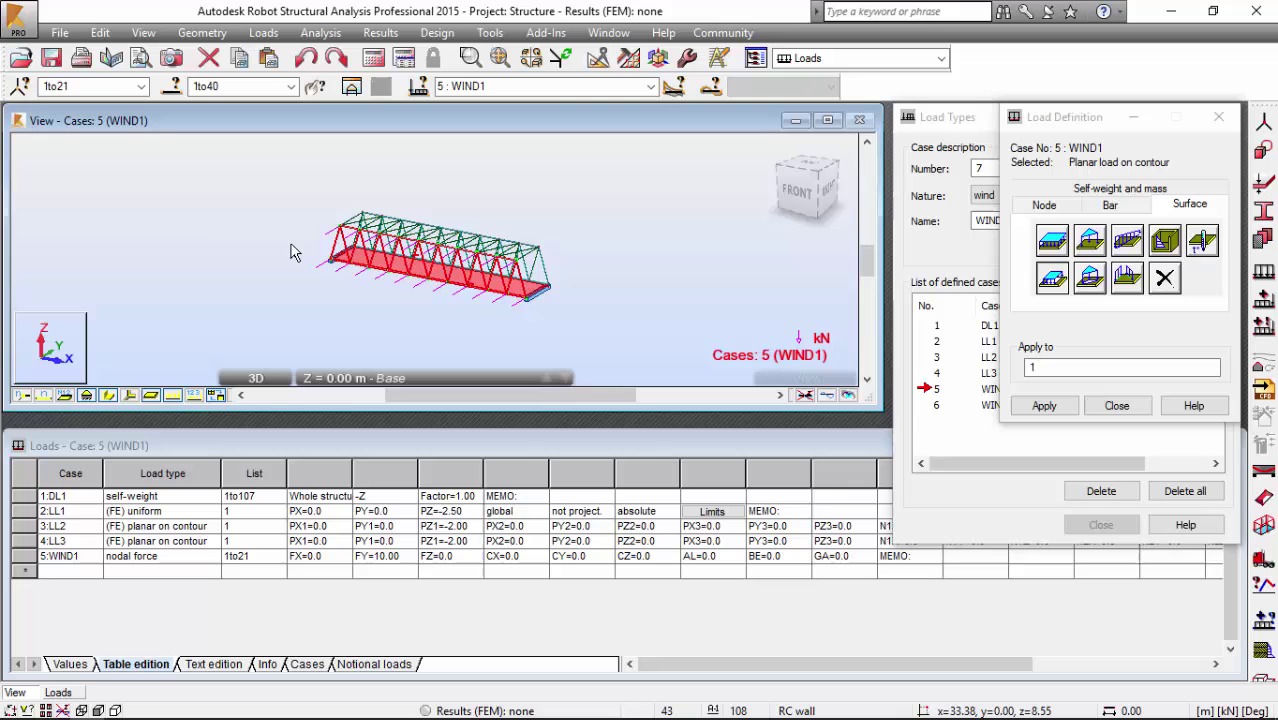
middle_drag(347, 158, 316, 179)
scroll(316, 179, up, 2)
middle_drag(336, 277, 431, 231)
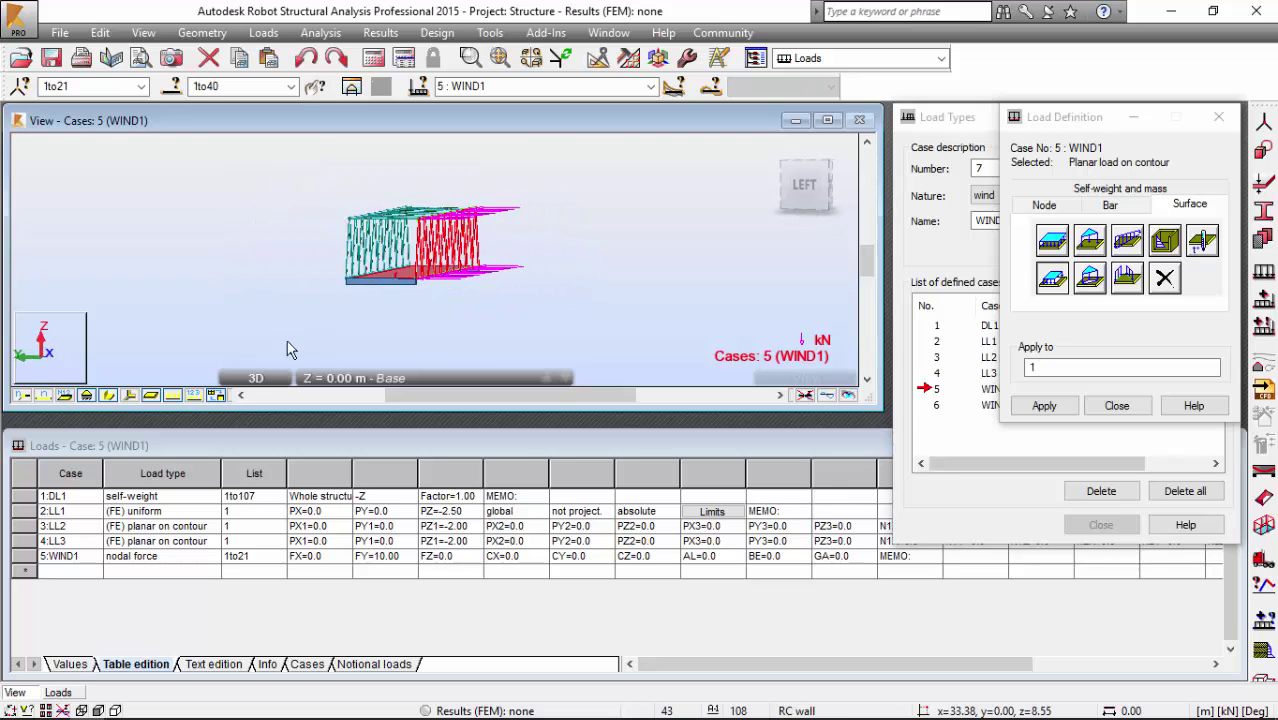
Add a new nodal force row to the load table and assign it to load case WIND2.
click(97, 575)
click(94, 571)
click(84, 650)
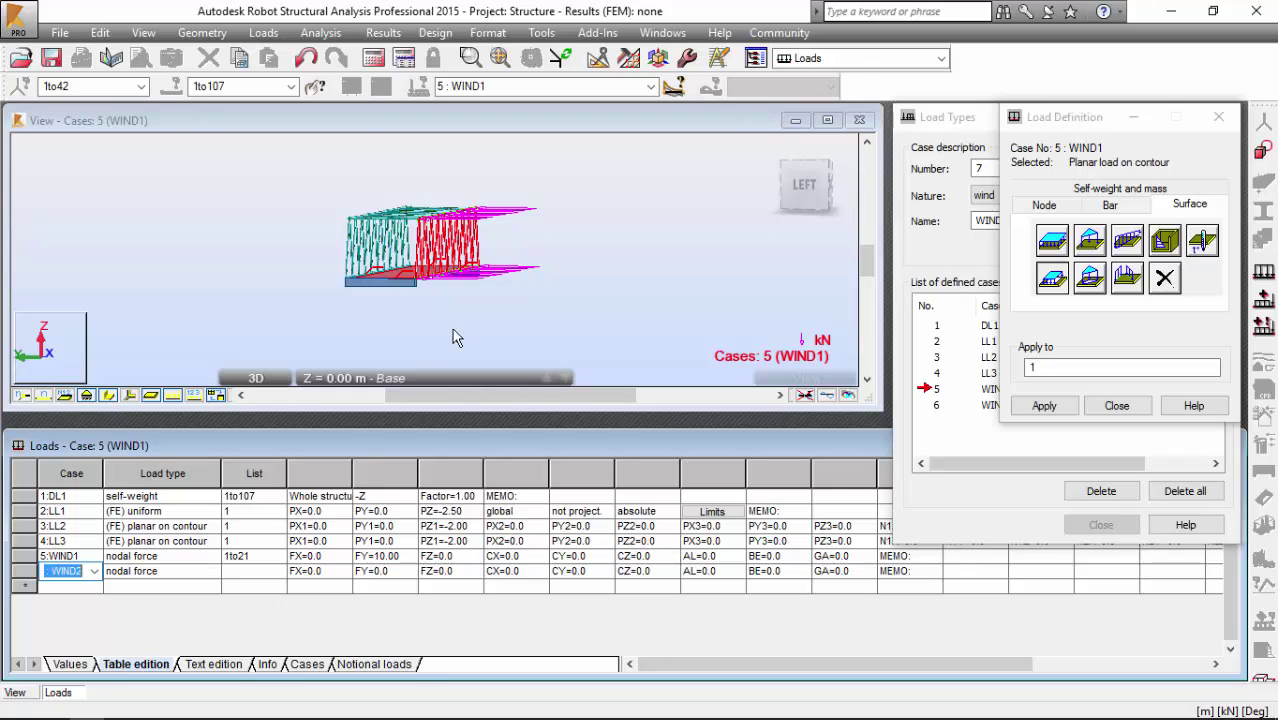
middle_drag(606, 226, 695, 262)
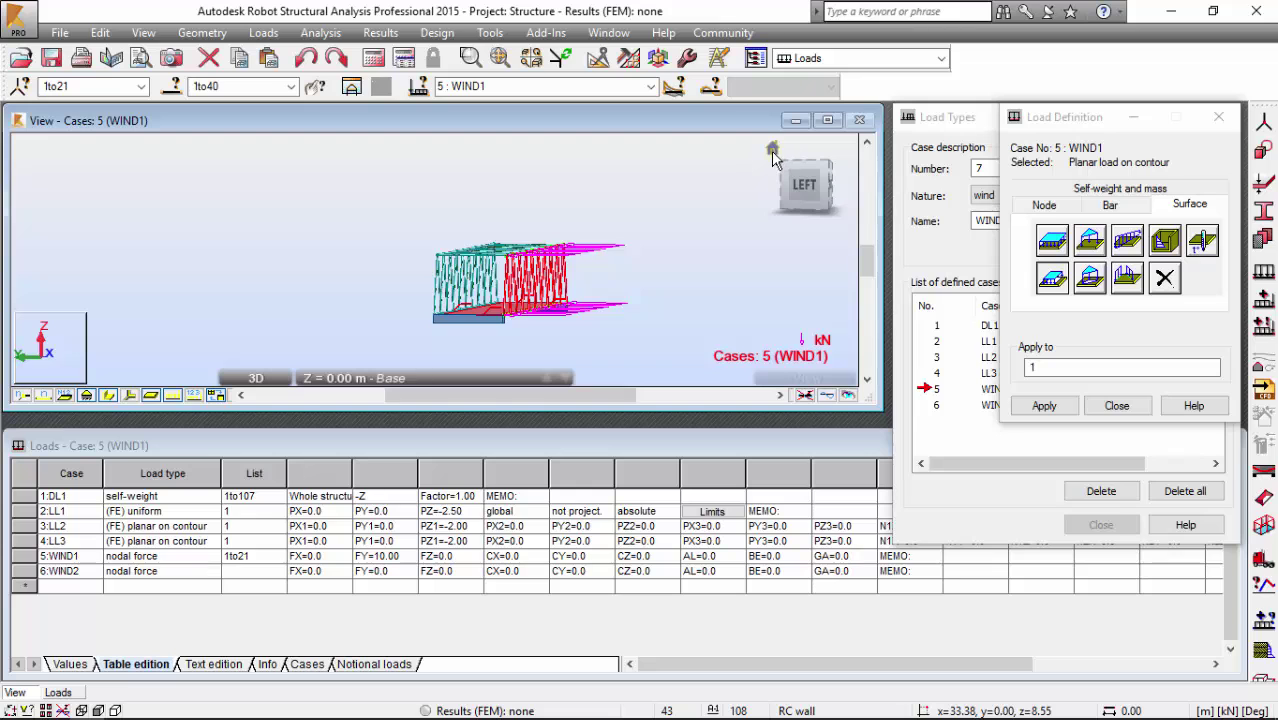
Restore the home view, activate object selection and turn the bridge to a front view.
click(773, 154)
right_click(285, 203)
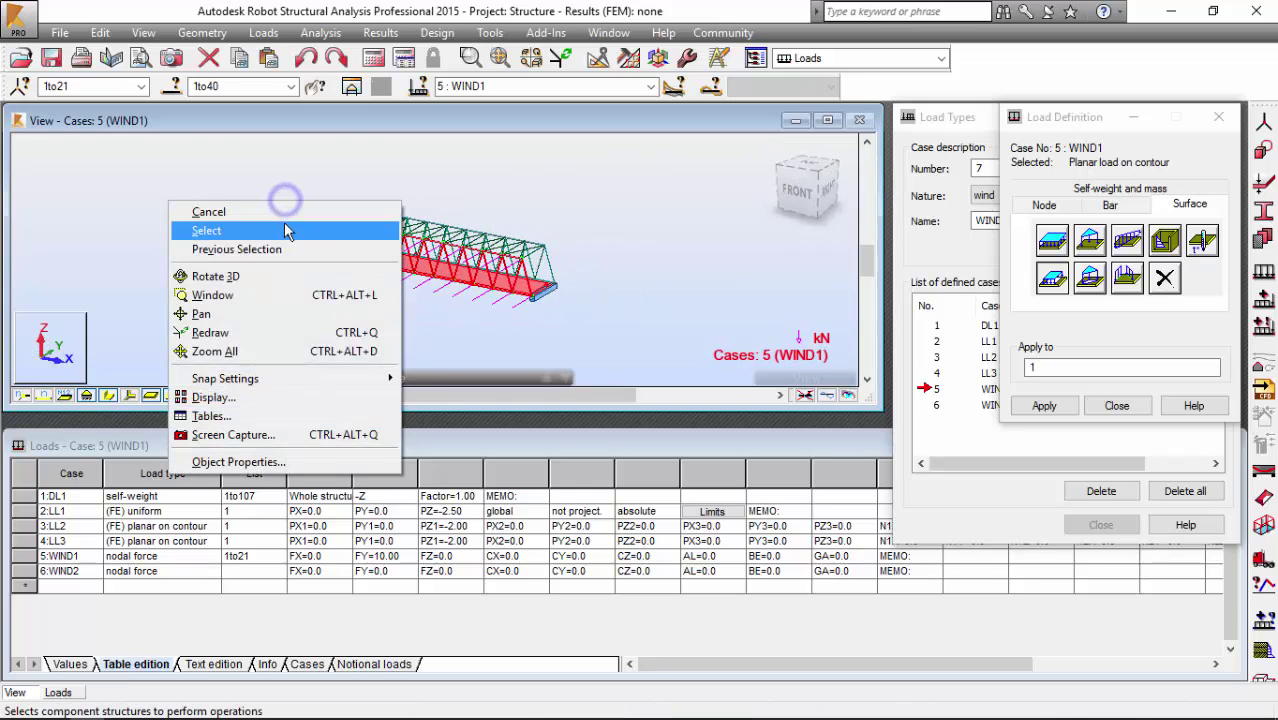
click(284, 230)
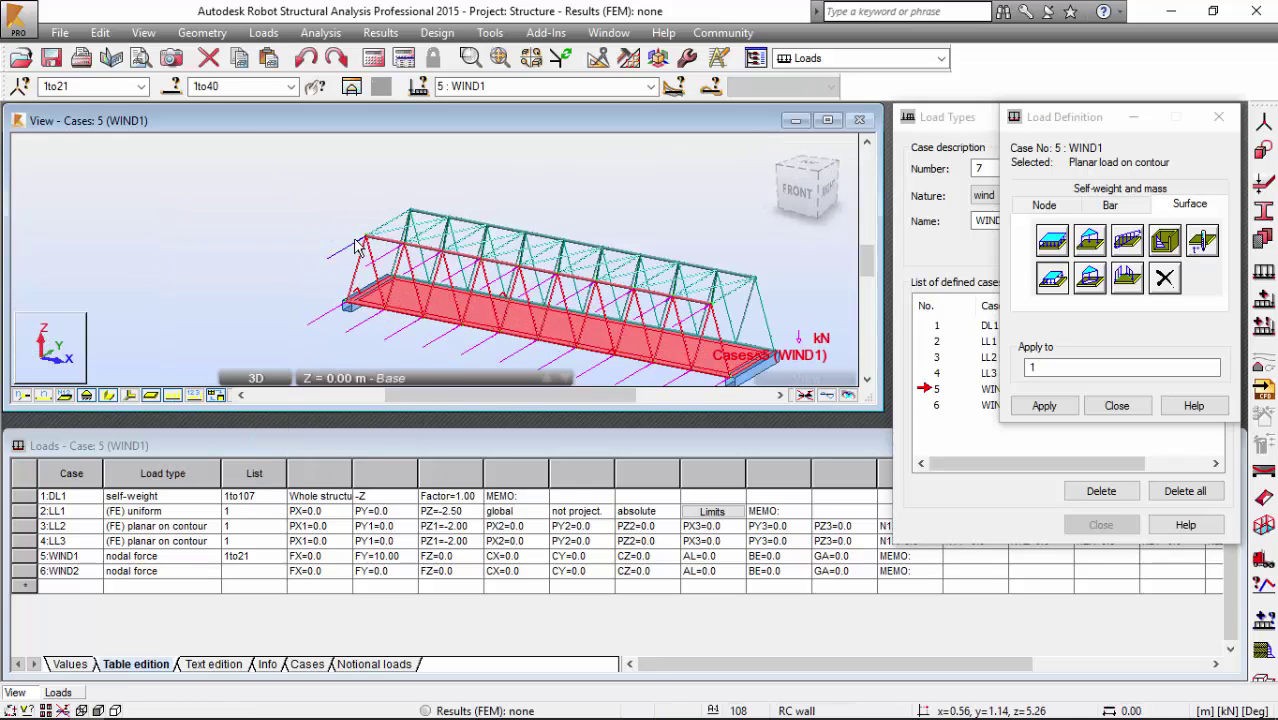
shift+middle_drag(355, 240, 398, 218)
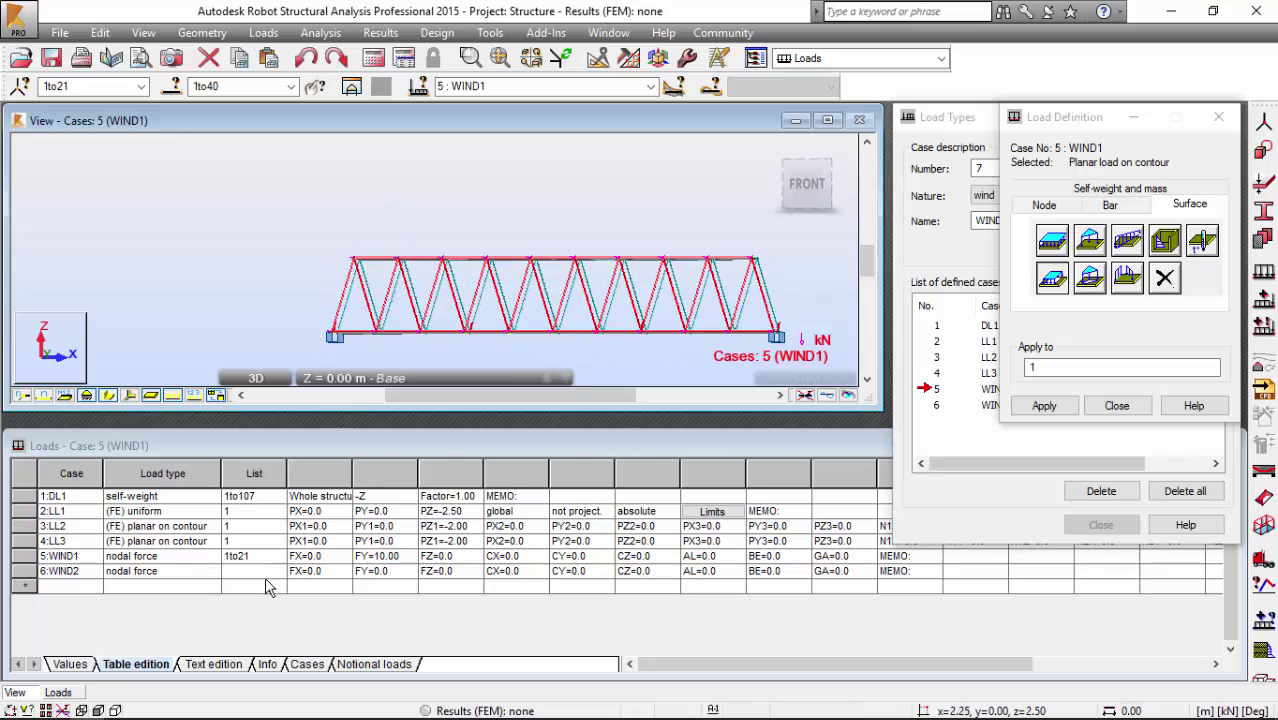
click(257, 577)
text(1to21)
double_click(234, 571)
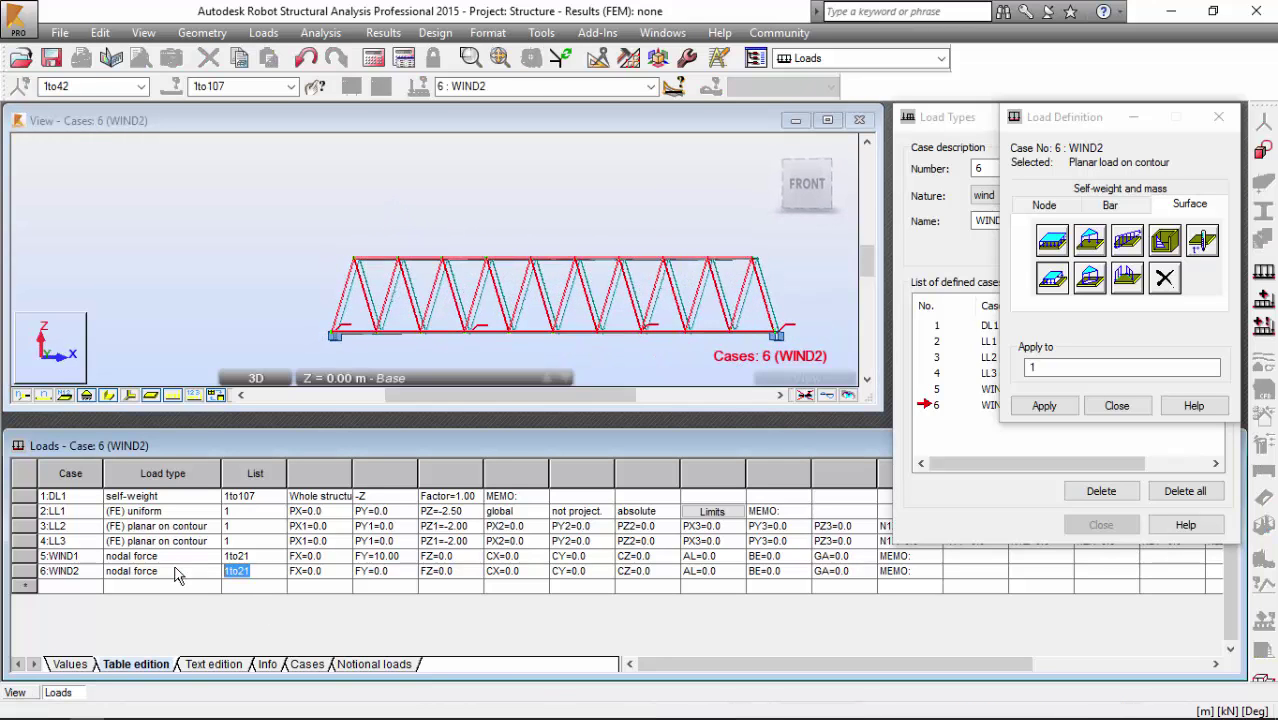
Assign the WIND2 nodal force to nodes 1, 12, 22 and 33 at the X = 0 end of both trusses.
click(297, 248)
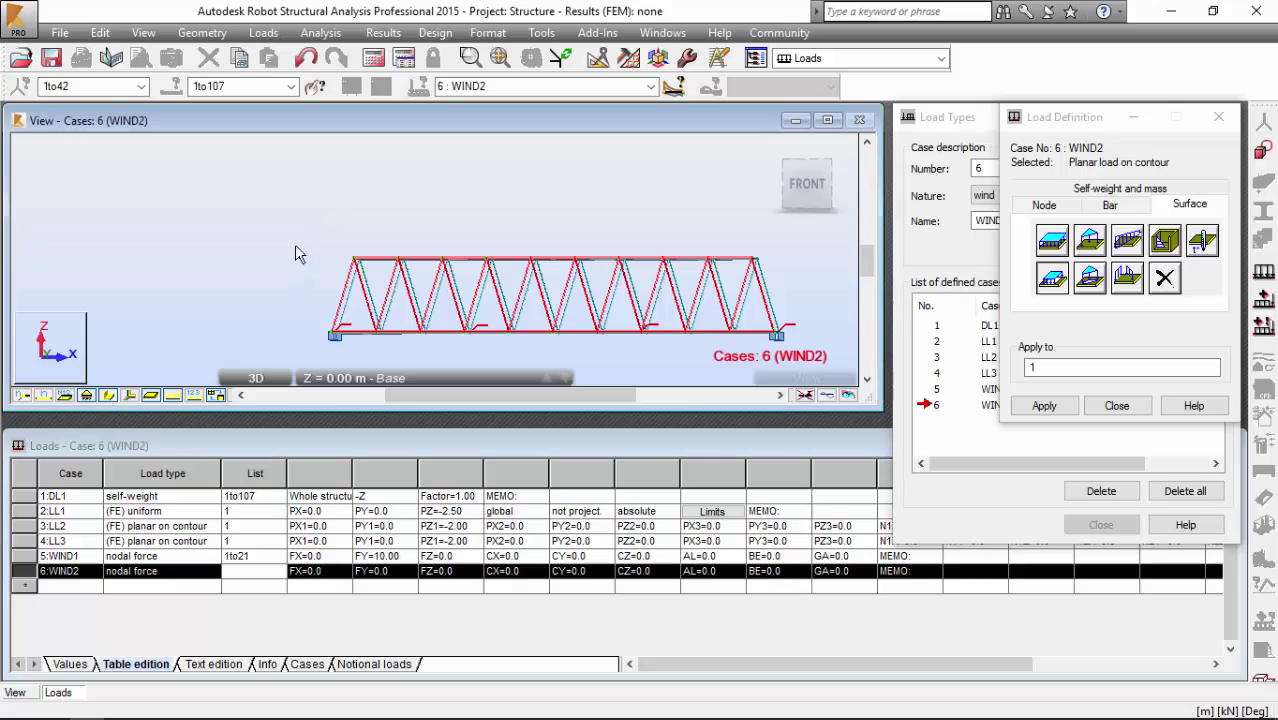
scroll(334, 322, up, 1)
drag(318, 208, 390, 280)
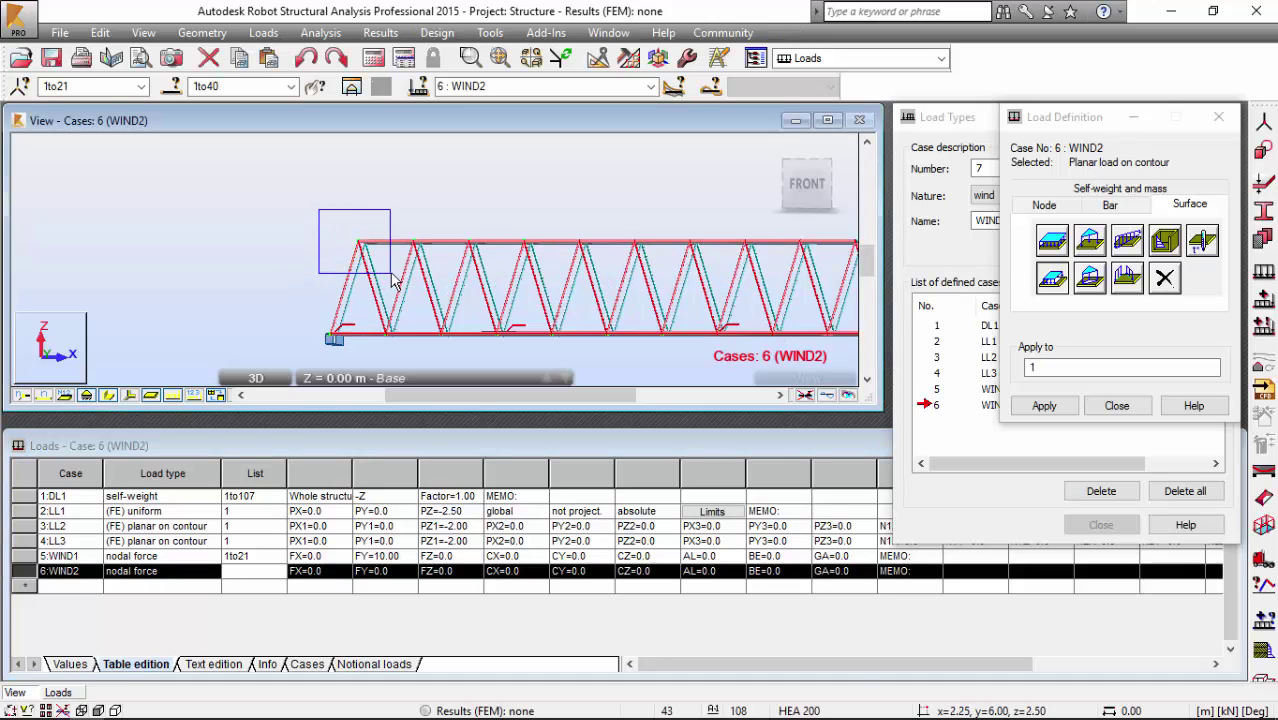
drag(300, 310, 357, 350)
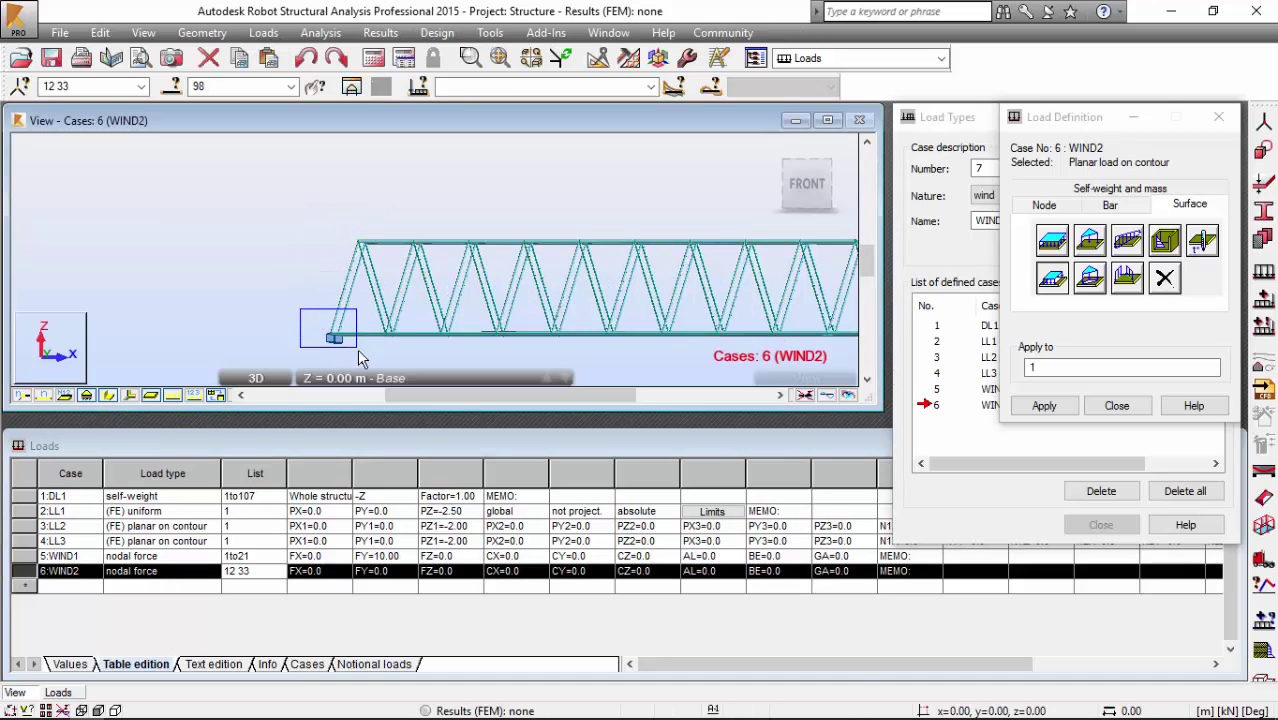
Set the X-direction force FX of the WIND2 nodal load to 6 kN.
click(326, 576)
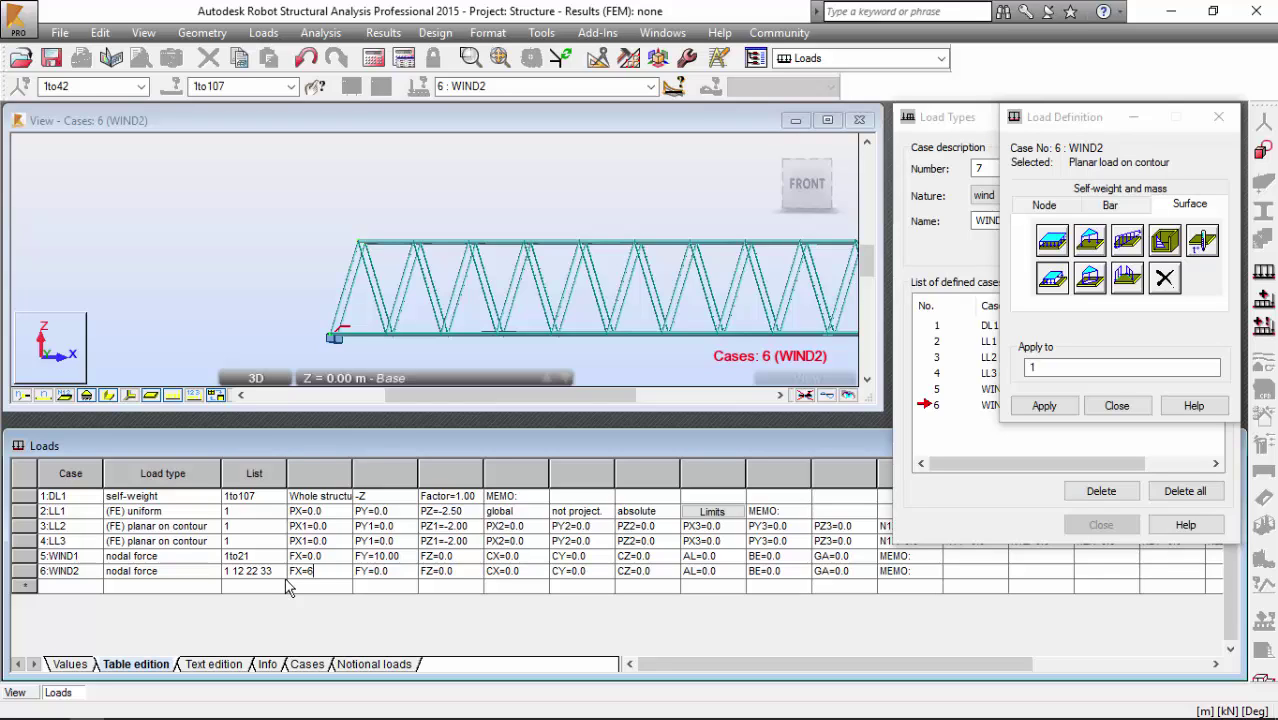
key(Return)
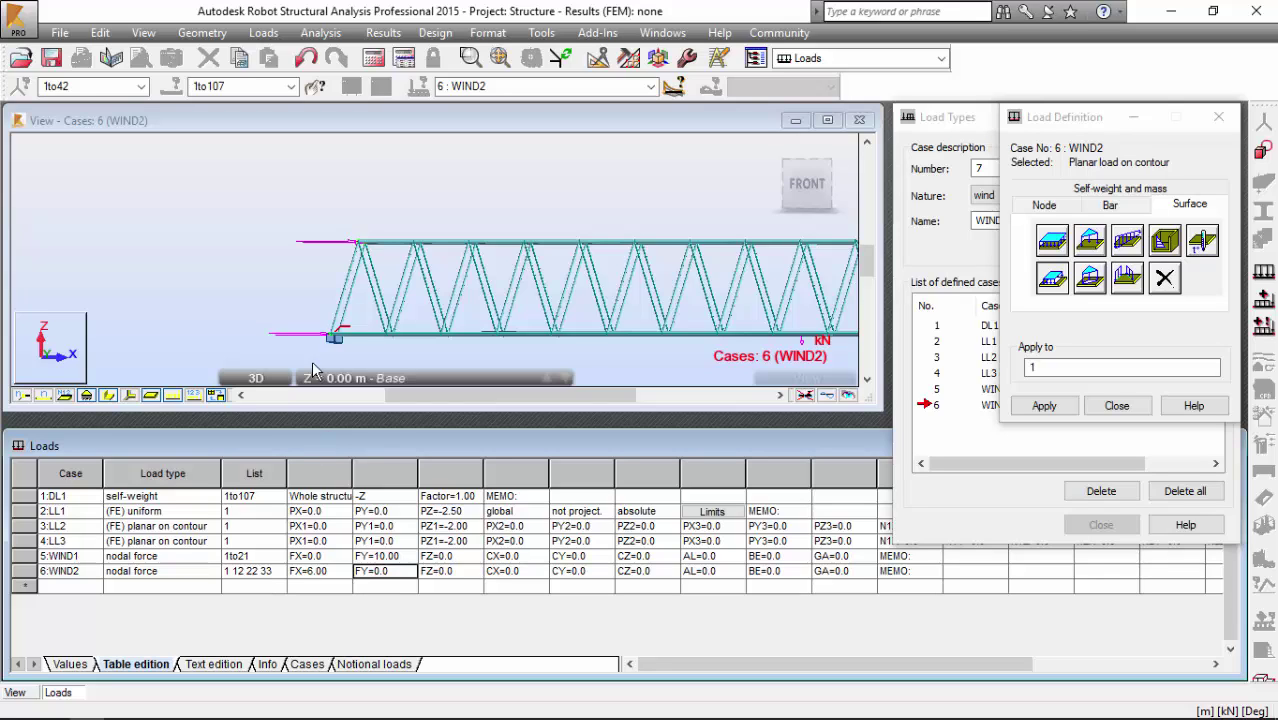
shift+middle_drag(264, 270, 507, 228)
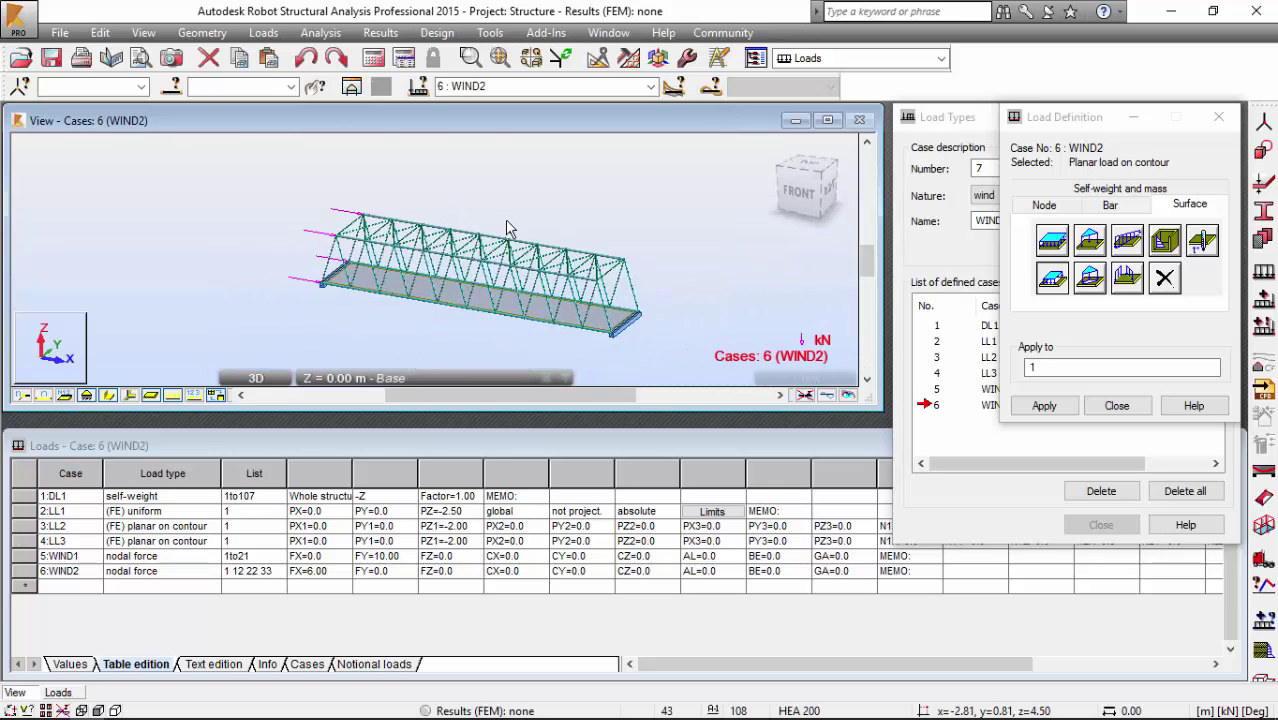